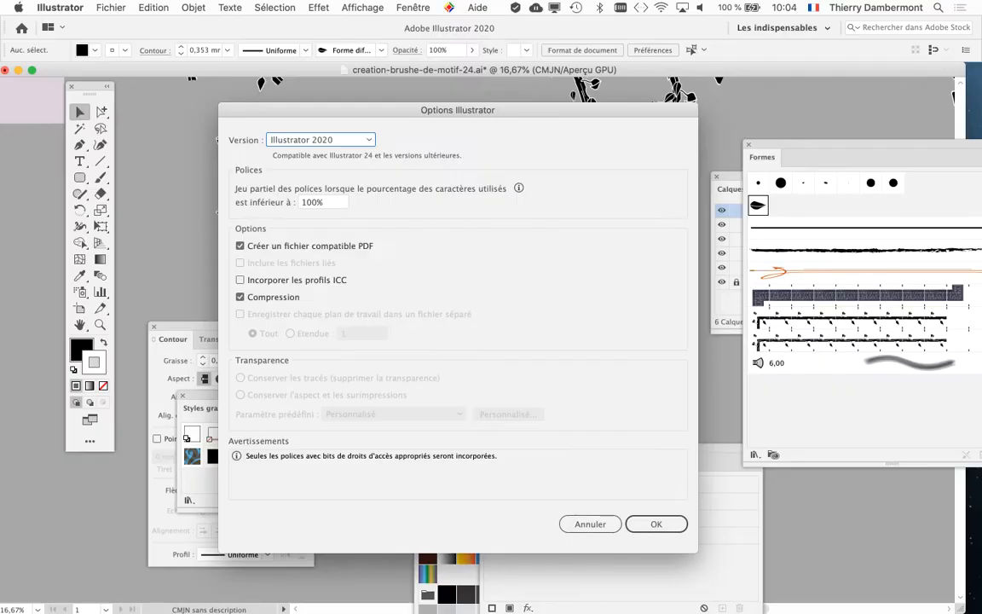
Step: Save creation-brushe-de-motif-25.ai with the Illustrator 2020 options and find an empty canvas area beside the leafy rectangle
{"action": "key", "text": "Return"}
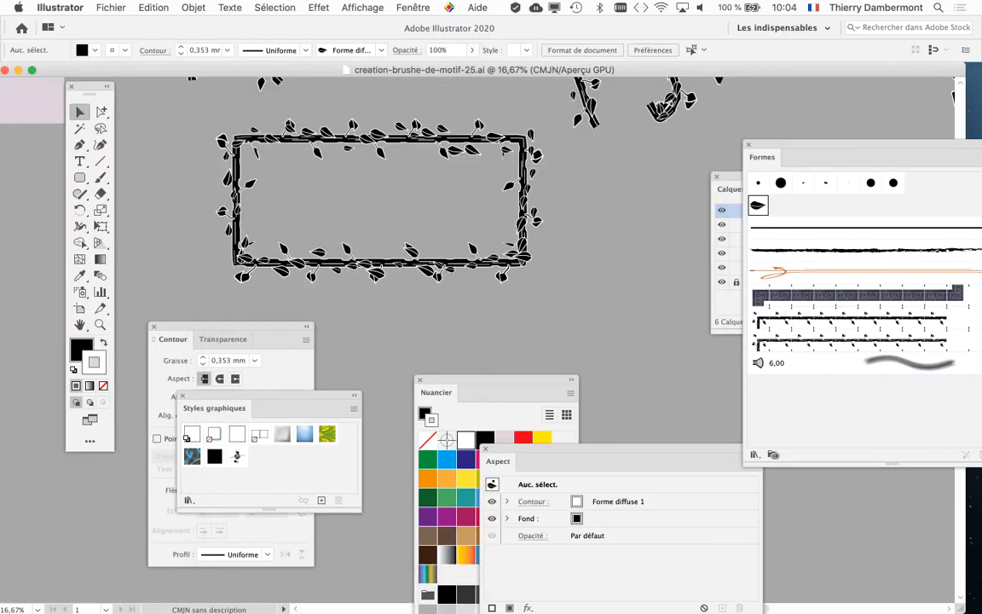
{"action": "scroll", "coordinate": [426, 187], "scroll_direction": "right", "scroll_amount": 6}
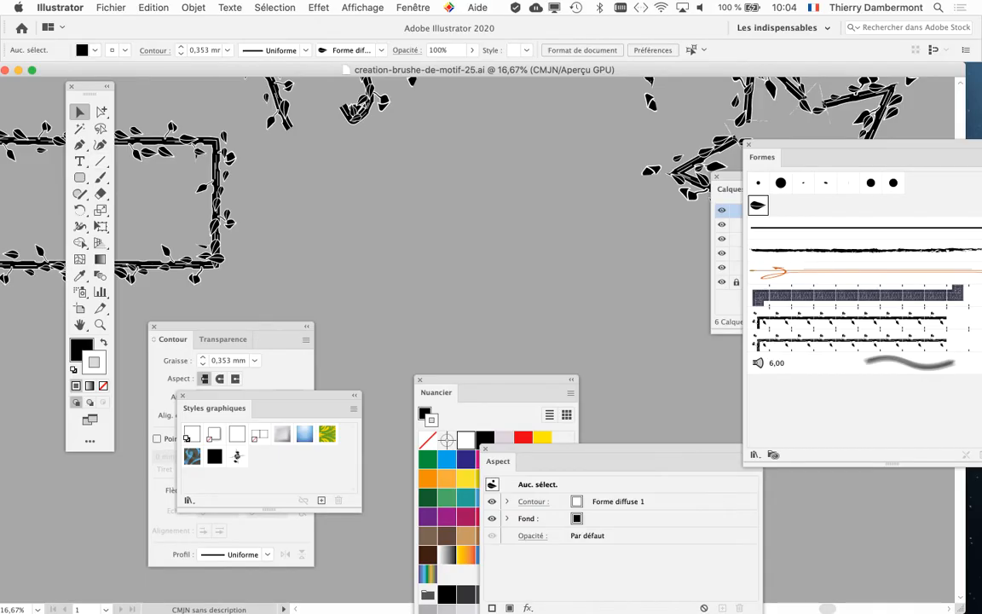
{"action": "scroll", "coordinate": [341, 188], "scroll_direction": "left", "scroll_amount": 6}
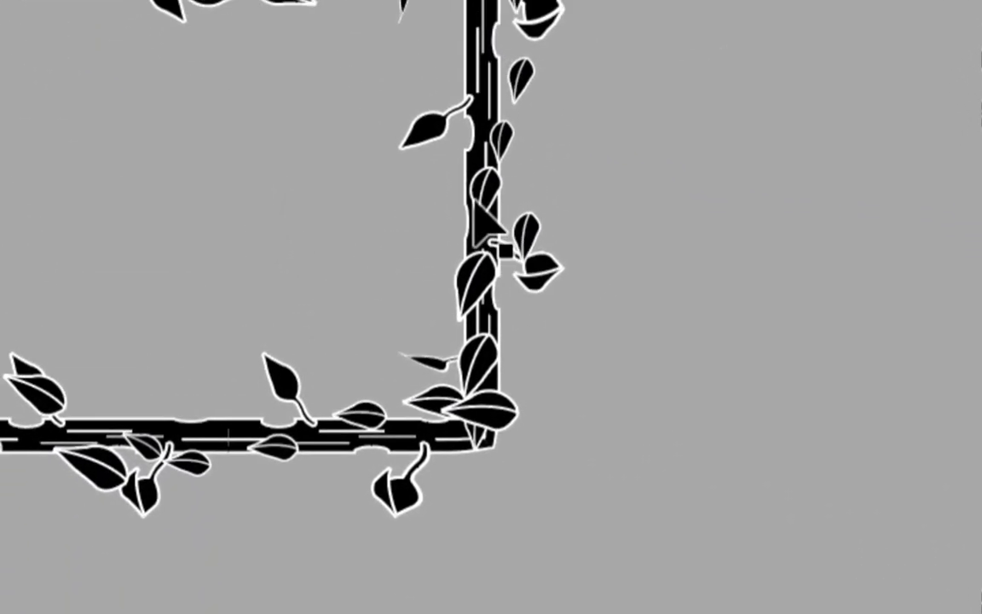
{"action": "scroll", "coordinate": [426, 196], "scroll_direction": "right", "scroll_amount": 10}
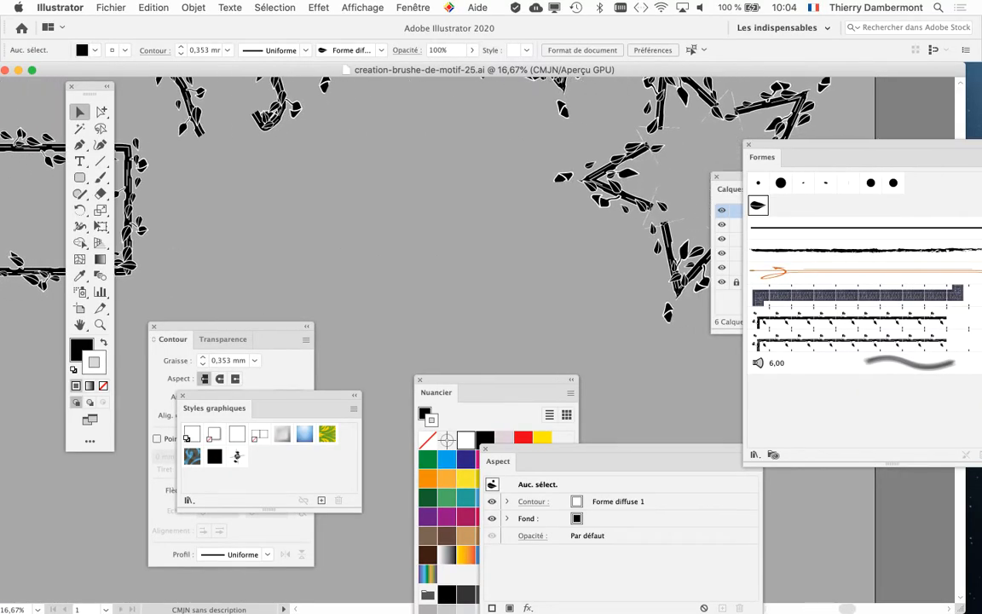
Step: Paint a straight horizontal line with the Paintbrush and the Arrondi 15 pt brush, between the leafy rectangle and the star
{"action": "key", "text": "b"}
{"action": "left_click_drag", "start_coordinate": [760, 157], "coordinate": [563, 148]}
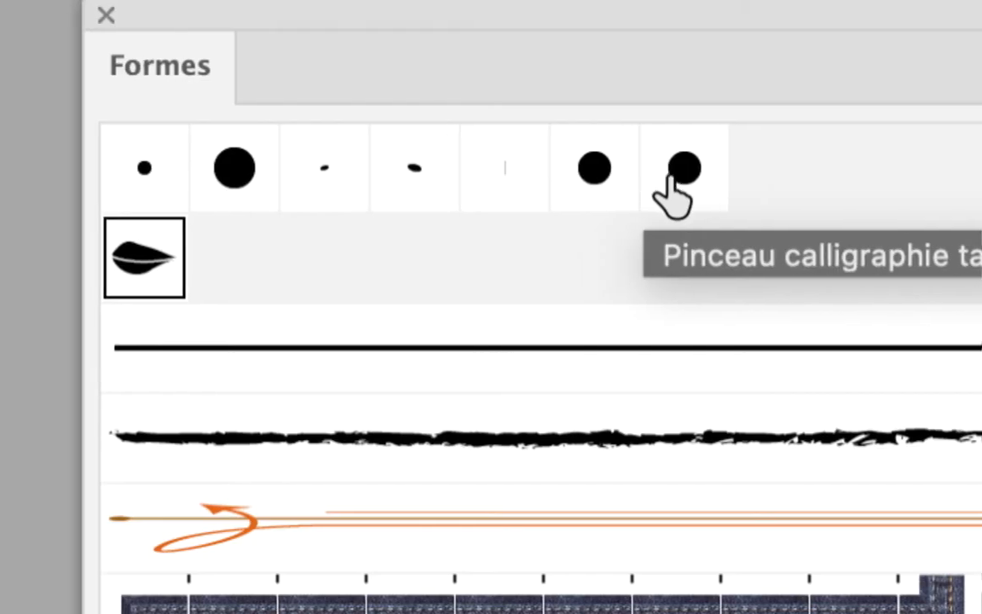
{"action": "left_click", "coordinate": [596, 179]}
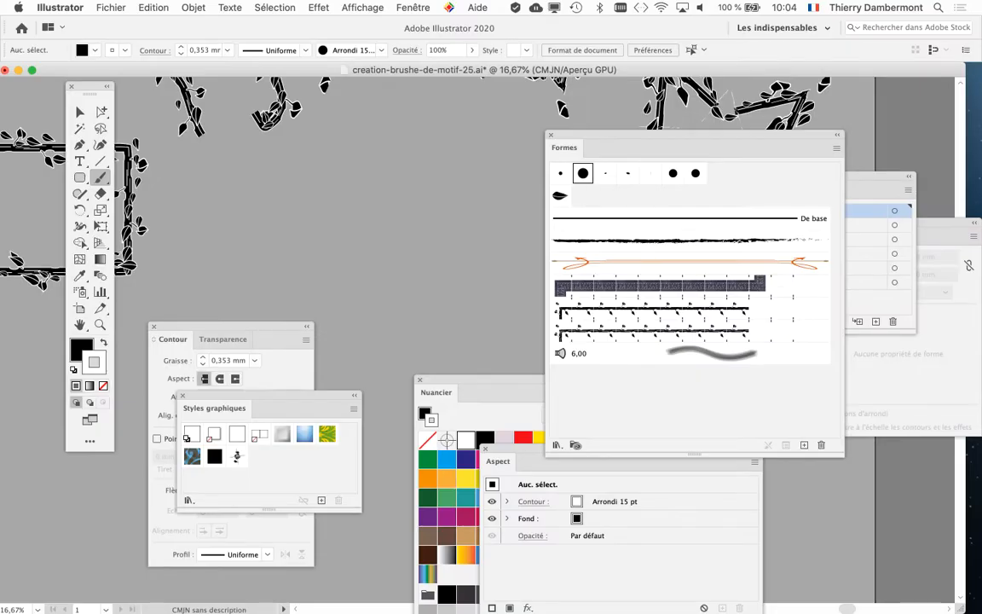
{"action": "left_click_drag", "start_coordinate": [695, 134], "coordinate": [860, 113]}
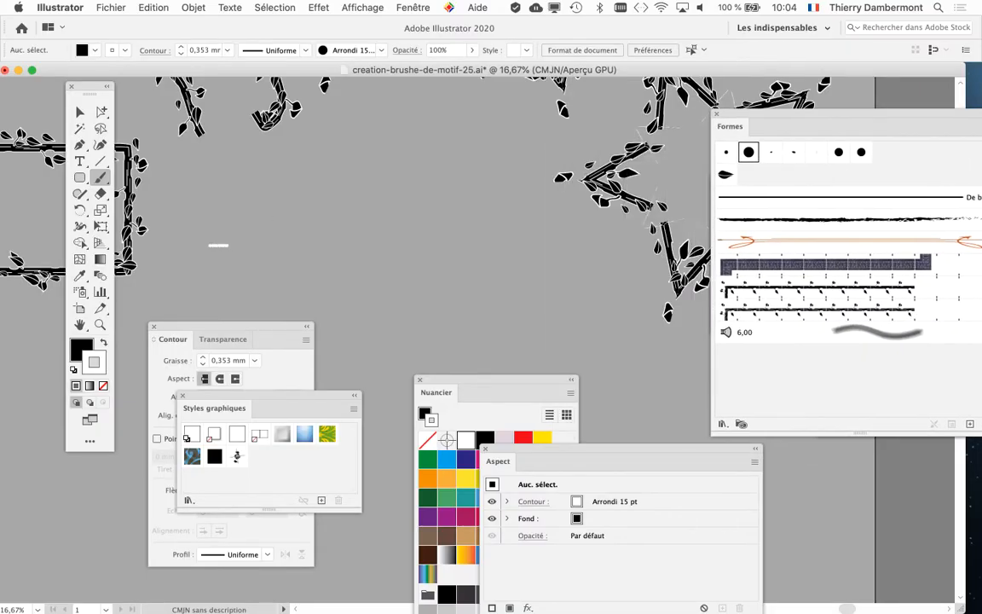
{"action": "left_click_drag", "start_coordinate": [228, 246], "coordinate": [572, 246]}
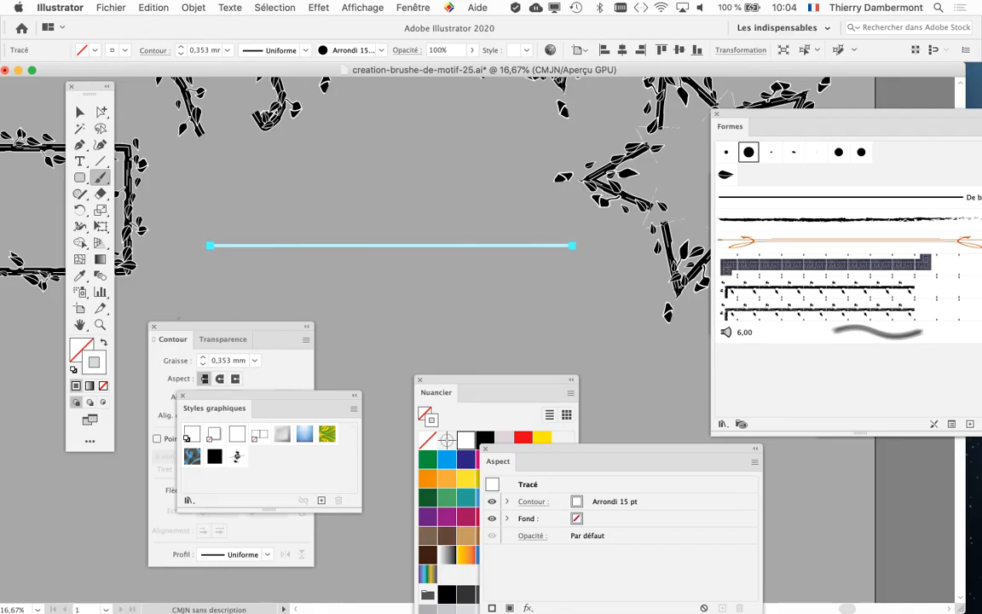
Step: Set the stroke colour of the straight line to black, keeping the swatches clear of the drawing area
{"action": "left_click_drag", "start_coordinate": [485, 380], "coordinate": [490, 280]}
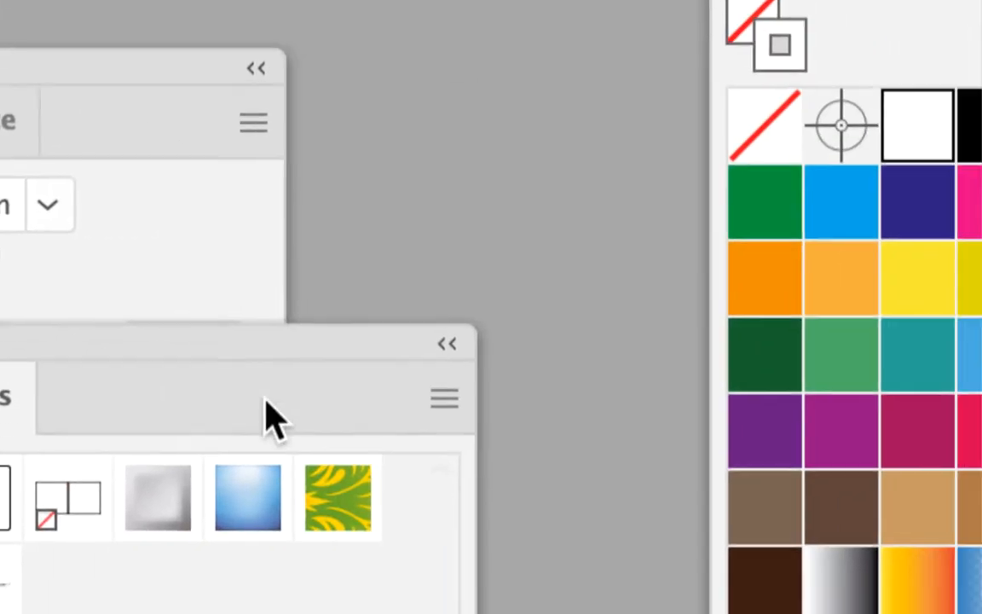
{"action": "left_click", "coordinate": [971, 128]}
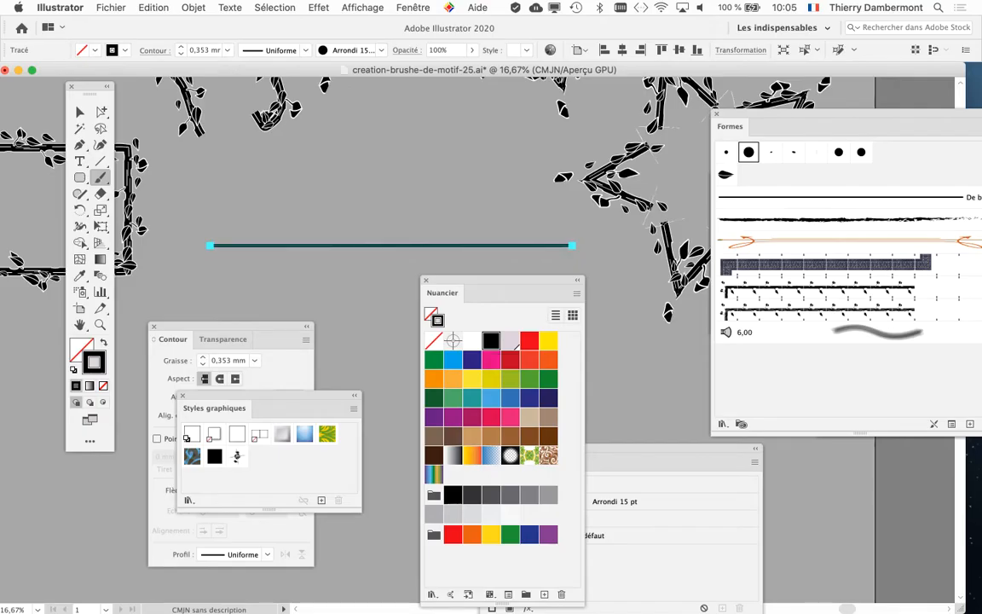
{"action": "left_click_drag", "start_coordinate": [501, 280], "coordinate": [670, 353]}
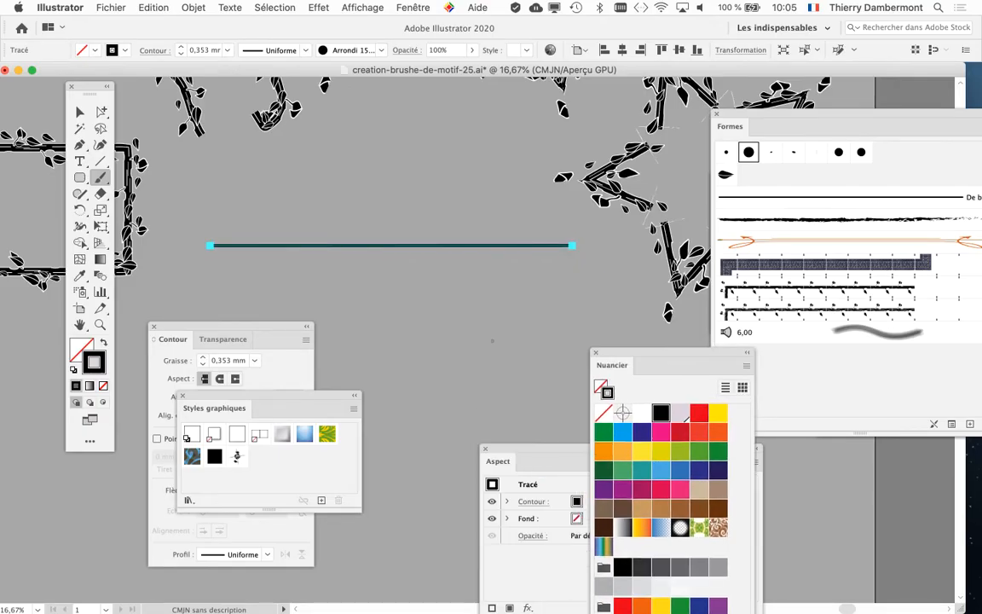
Step: Paint a gently wavy path about 803 mm wide and 46 mm high below the straight line with the Arrondi 15 pt brush
{"action": "scroll", "coordinate": [358, 256], "scroll_direction": "down", "scroll_amount": 5}
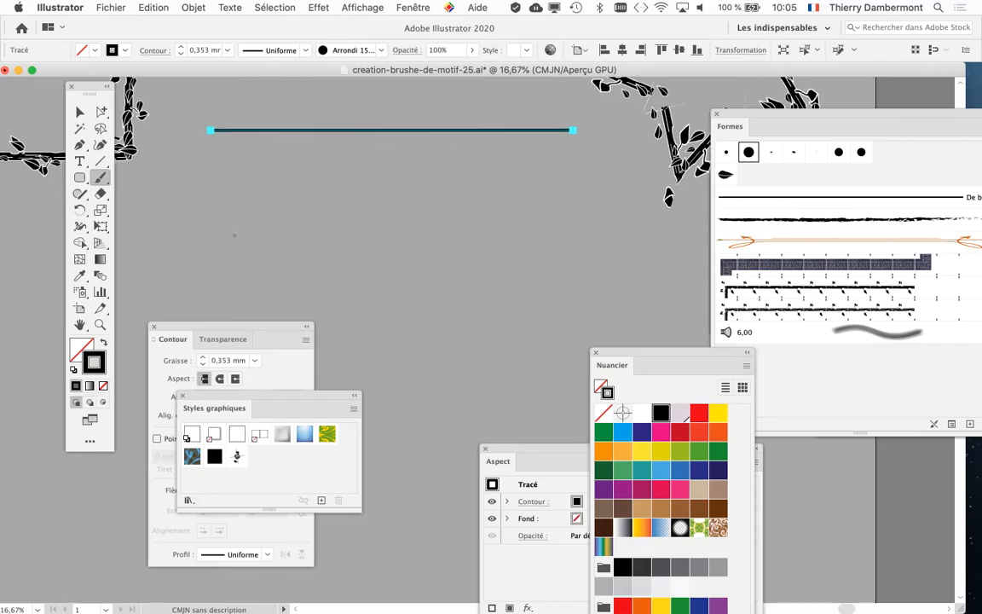
{"action": "mouse_move", "coordinate": [213, 231]}
{"action": "left_mouse_down"}
{"action": "mouse_move", "coordinate": [398, 249]}
{"action": "mouse_move", "coordinate": [592, 236]}
{"action": "left_mouse_up"}
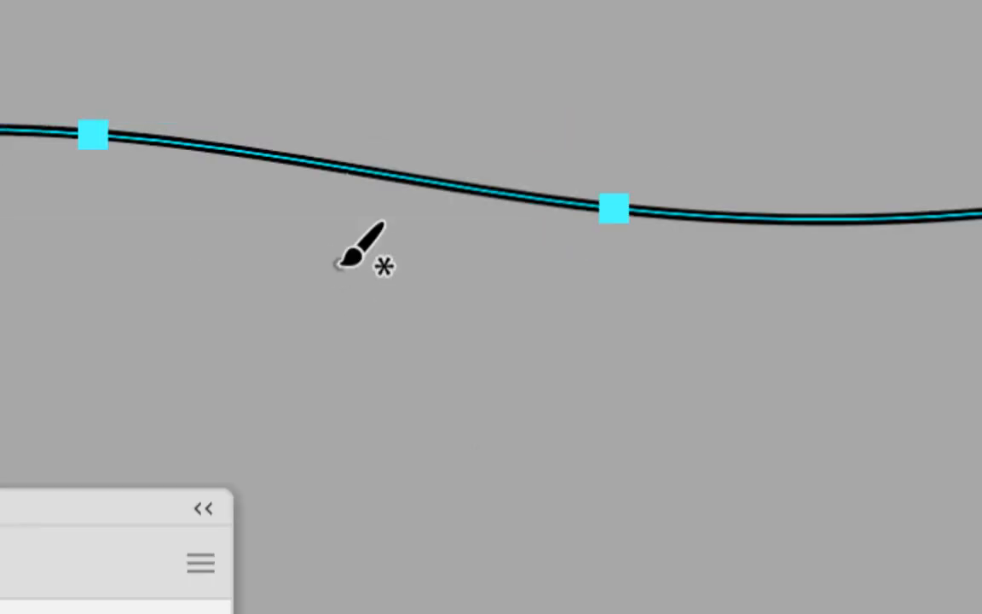
{"action": "key", "text": "super"}
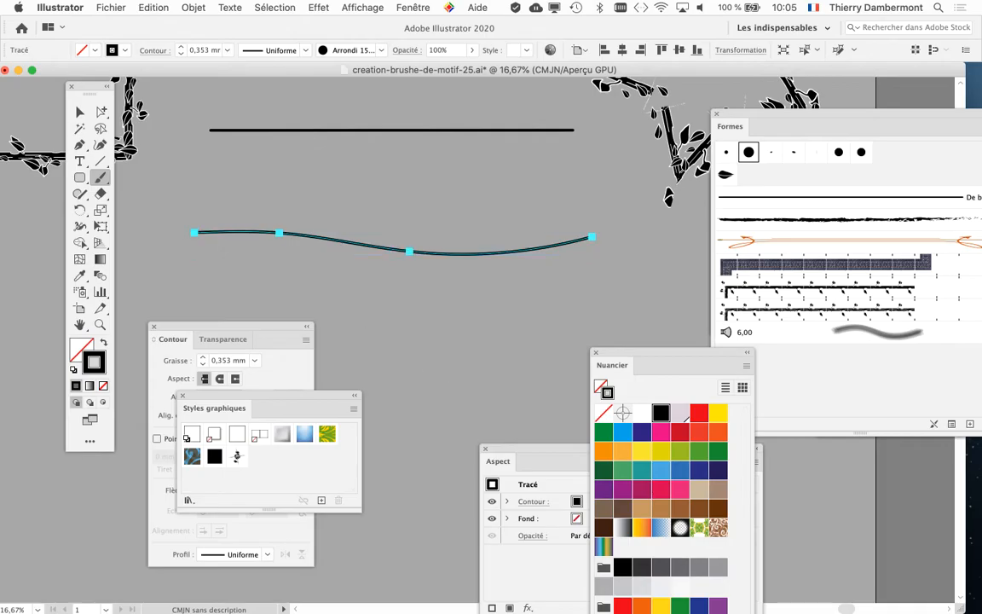
Step: Rearrange the Nuancier, Aspect and Formes panels so the wavy path and its appearance attributes are both accessible
{"action": "left_click_drag", "start_coordinate": [671, 352], "coordinate": [898, 489]}
{"action": "left_click_drag", "start_coordinate": [511, 460], "coordinate": [611, 207]}
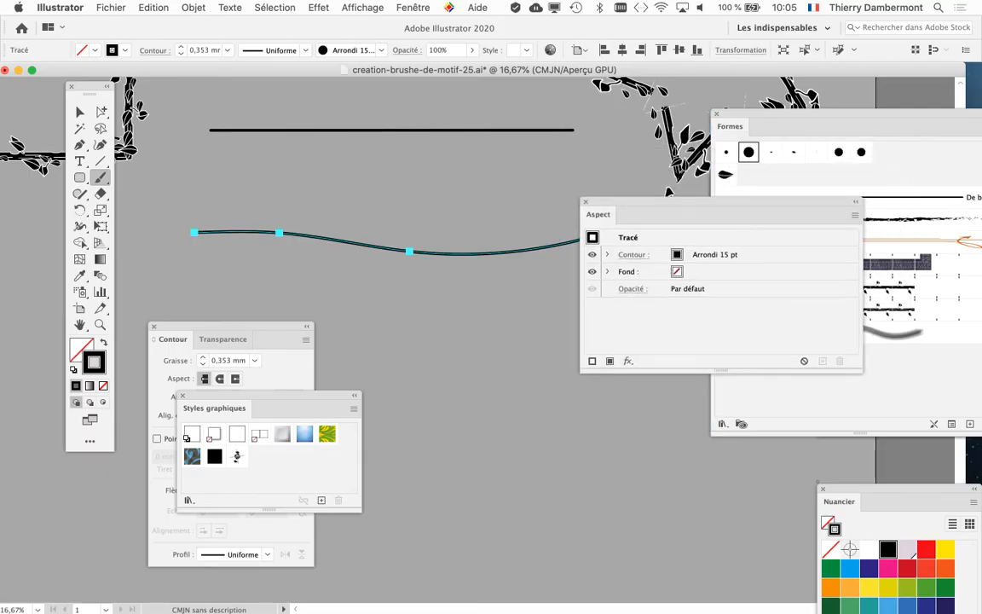
{"action": "left_click_drag", "start_coordinate": [750, 126], "coordinate": [530, 423]}
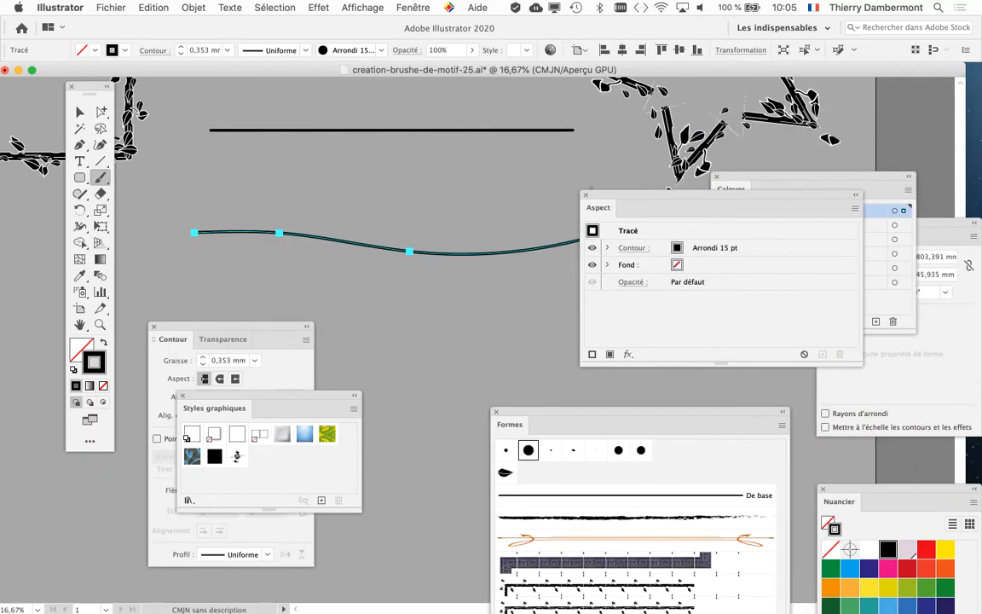
{"action": "left_click_drag", "start_coordinate": [611, 207], "coordinate": [645, 103]}
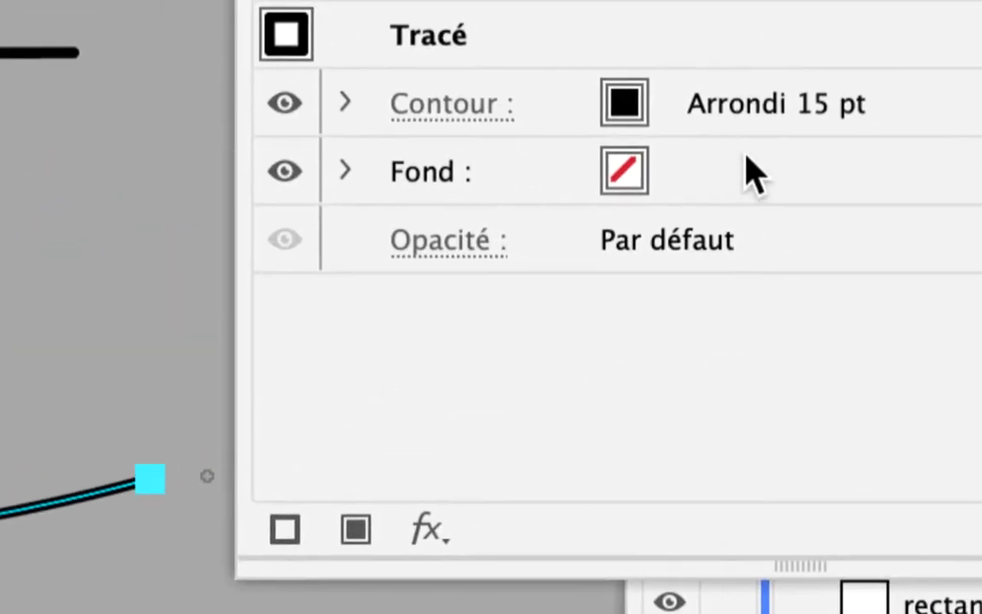
Step: Add a new stroke to the wavy path's appearance, starting from its existing Arrondi 15 pt stroke
{"action": "left_click", "coordinate": [757, 177]}
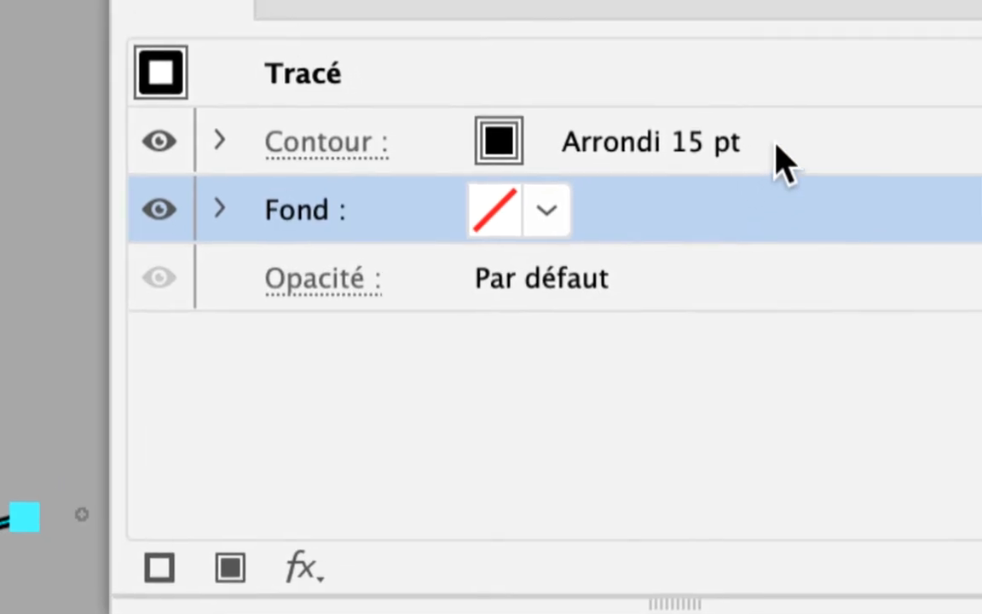
{"action": "left_click", "coordinate": [886, 104]}
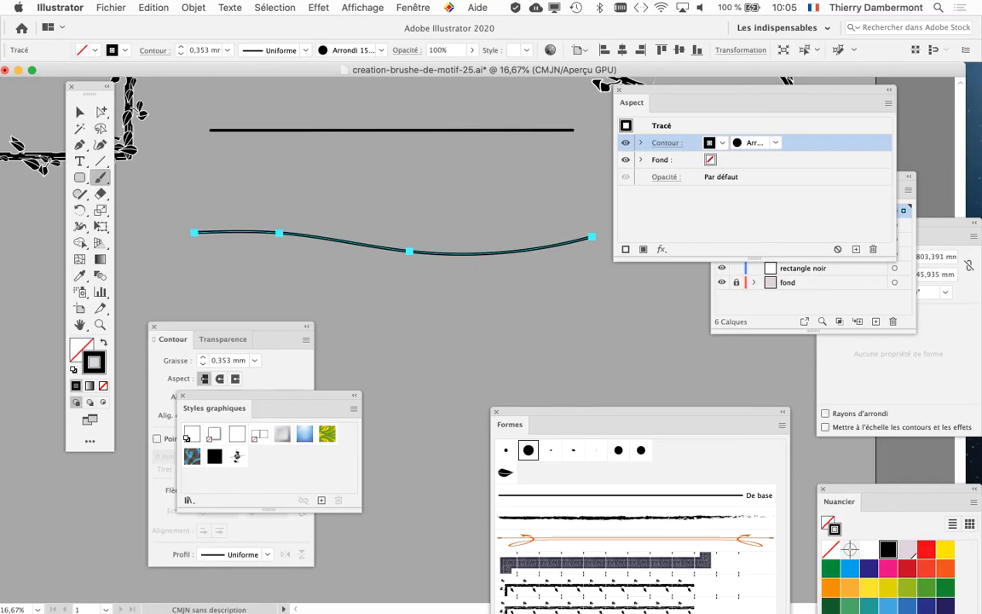
{"action": "left_click_drag", "start_coordinate": [914, 331], "coordinate": [874, 345]}
{"action": "left_click_drag", "start_coordinate": [730, 189], "coordinate": [755, 341]}
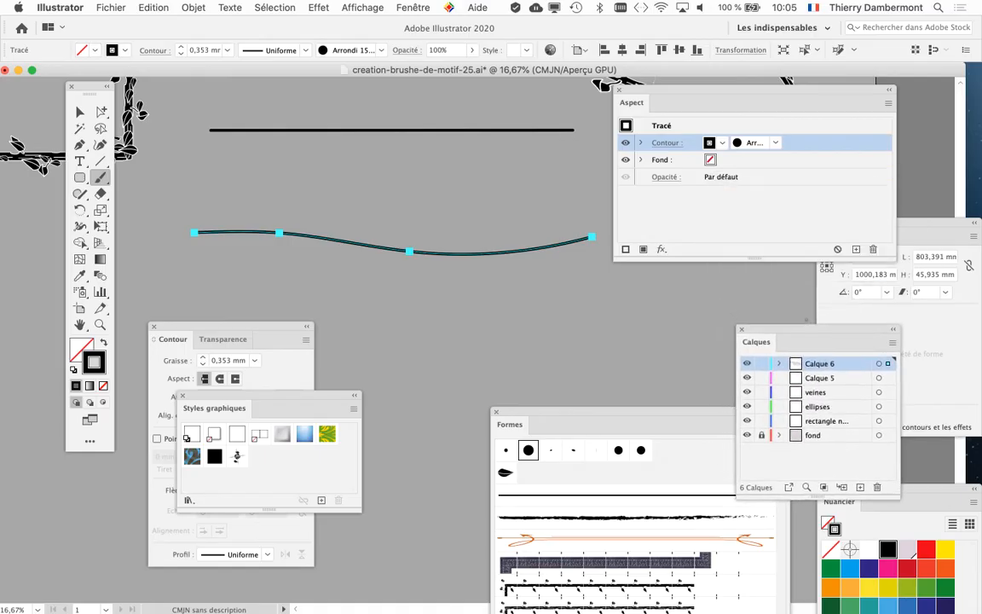
{"action": "left_click_drag", "start_coordinate": [597, 414], "coordinate": [510, 294]}
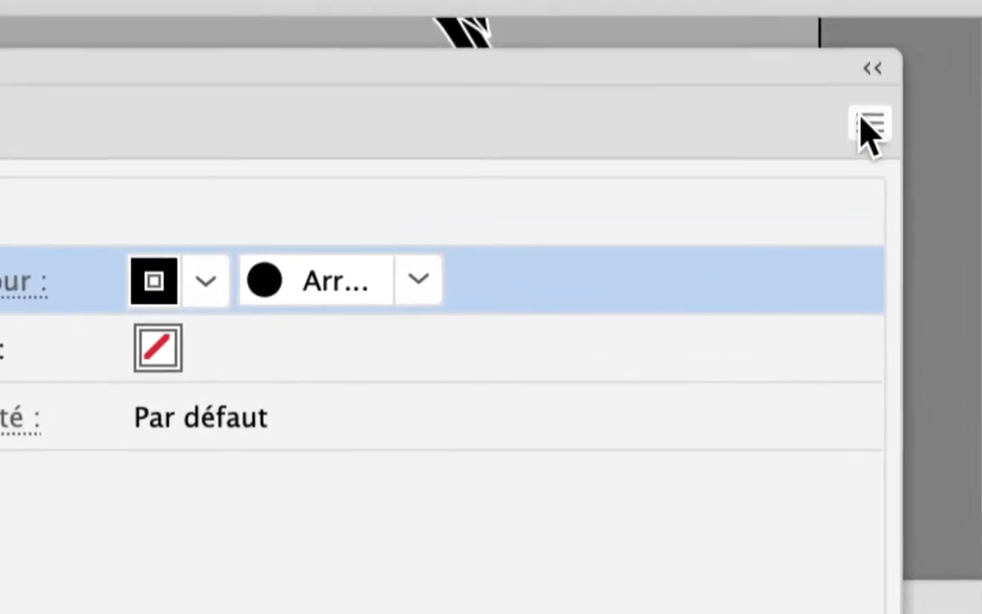
{"action": "left_click", "coordinate": [869, 128]}
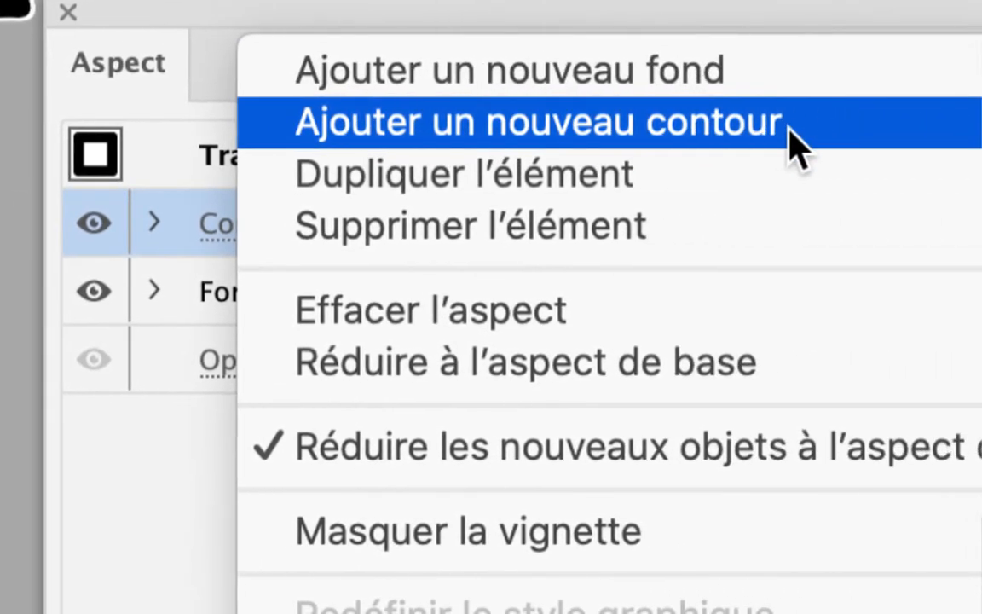
{"action": "left_click", "coordinate": [790, 129]}
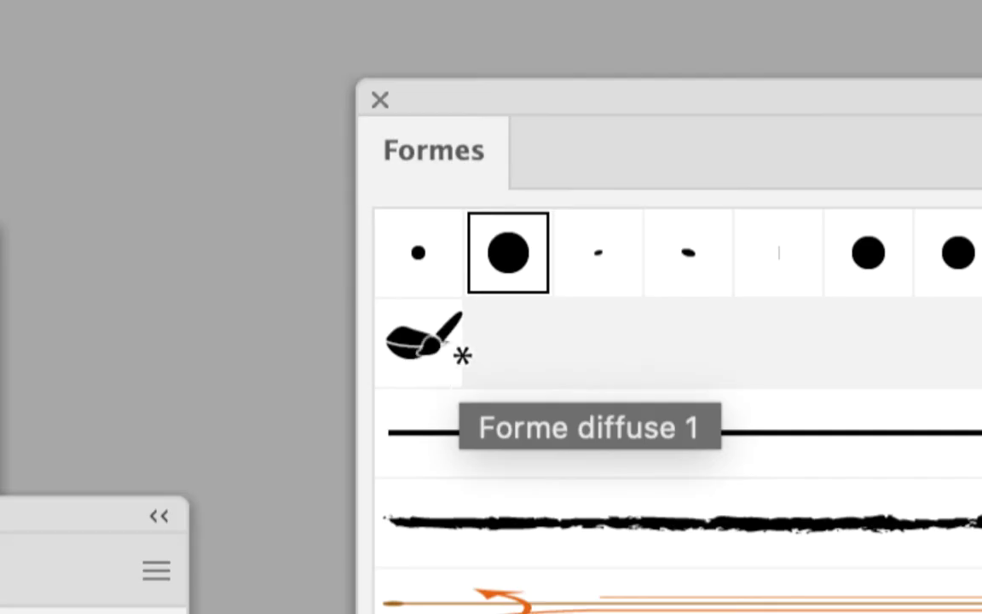
Step: Apply the Forme diffuse 1 leaf brush to the wavy path and uncover the artwork around it
{"action": "left_click", "coordinate": [420, 353]}
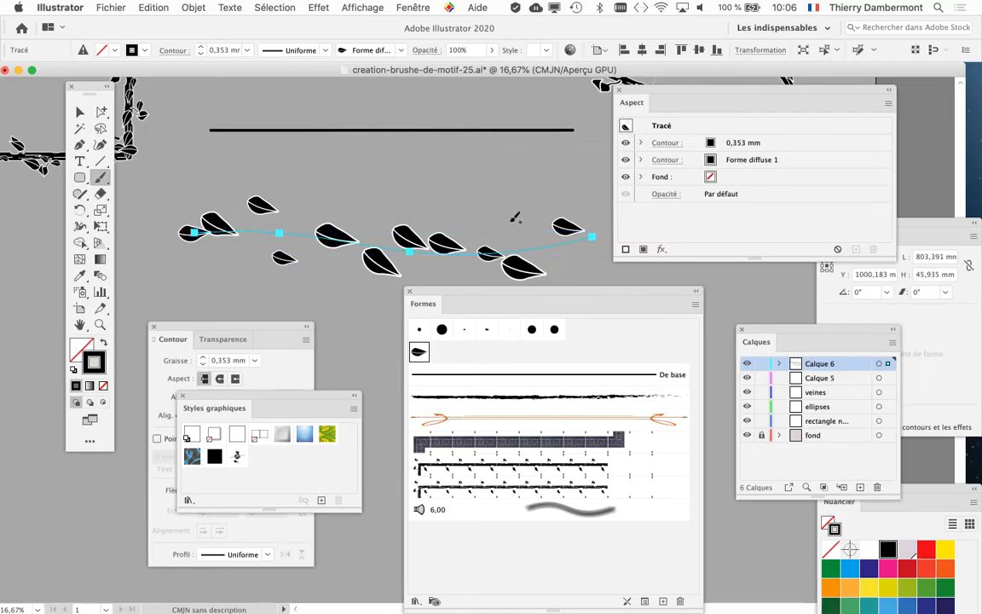
{"action": "left_click_drag", "start_coordinate": [644, 95], "coordinate": [824, 147]}
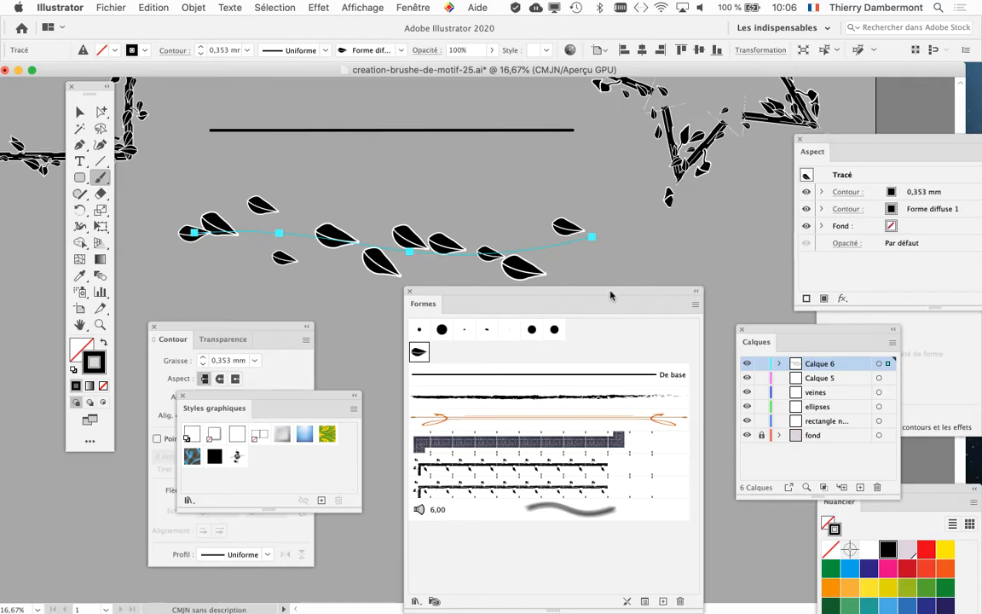
{"action": "left_click_drag", "start_coordinate": [609, 292], "coordinate": [598, 430]}
Step: Delete the leafy star artwork next to the wavy path
{"action": "left_click", "coordinate": [79, 112]}
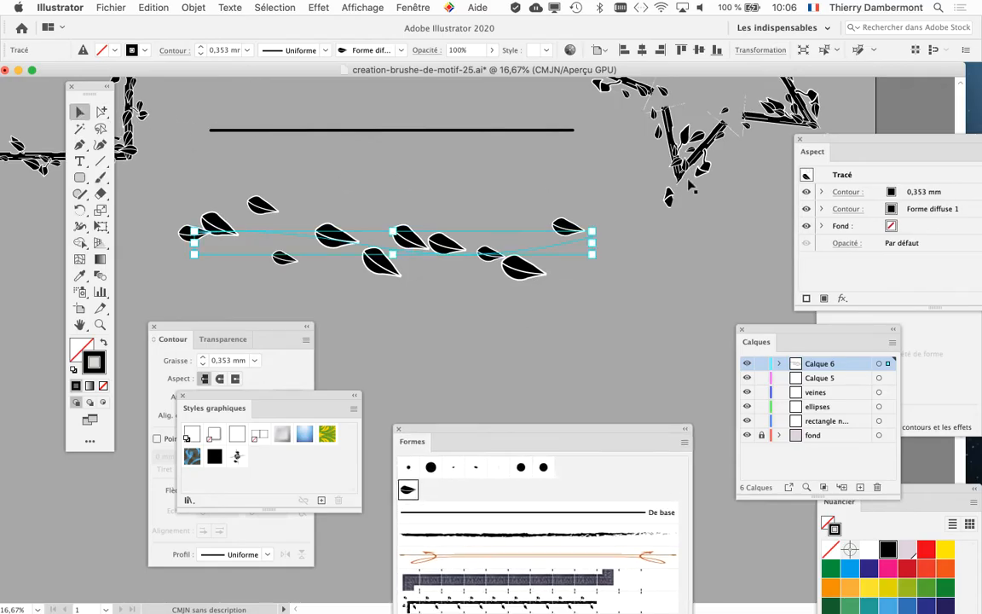
{"action": "left_click", "coordinate": [696, 162]}
{"action": "key", "text": "Delete"}
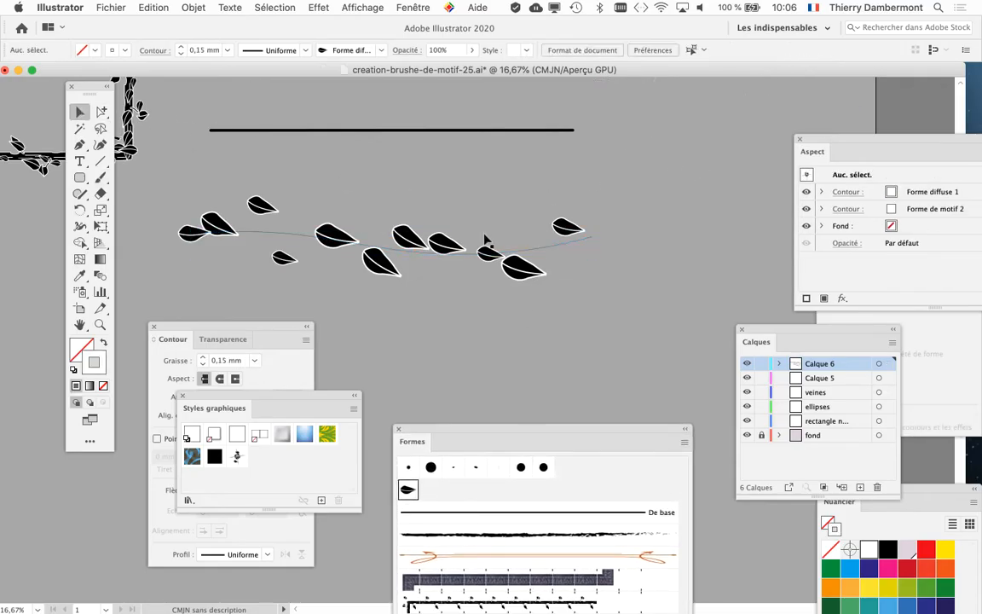
Step: Select the wavy leaf path and target its plain 0,353 mm stroke in the appearance attributes
{"action": "left_click", "coordinate": [399, 232]}
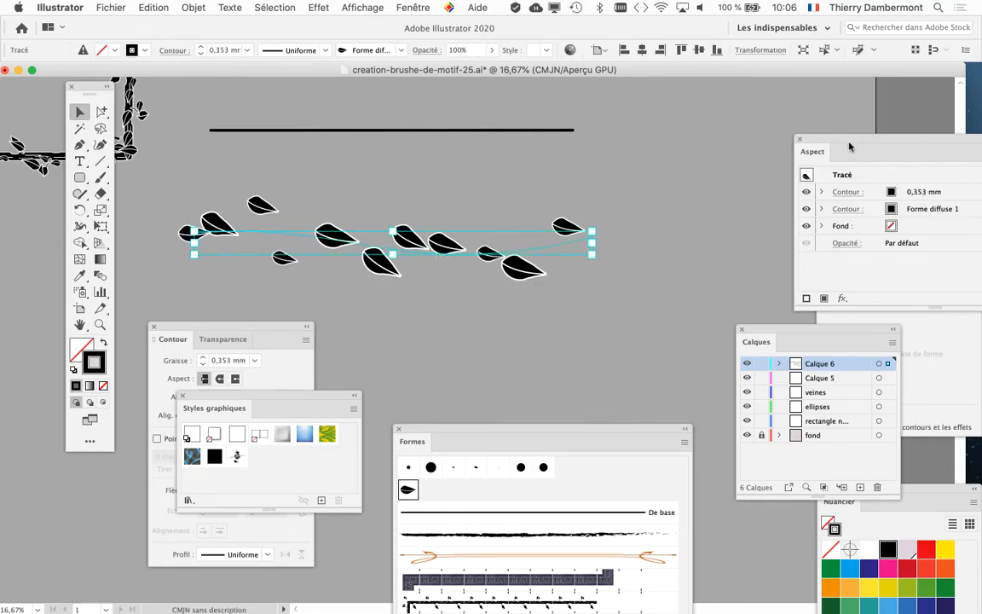
{"action": "left_click_drag", "start_coordinate": [849, 147], "coordinate": [707, 112]}
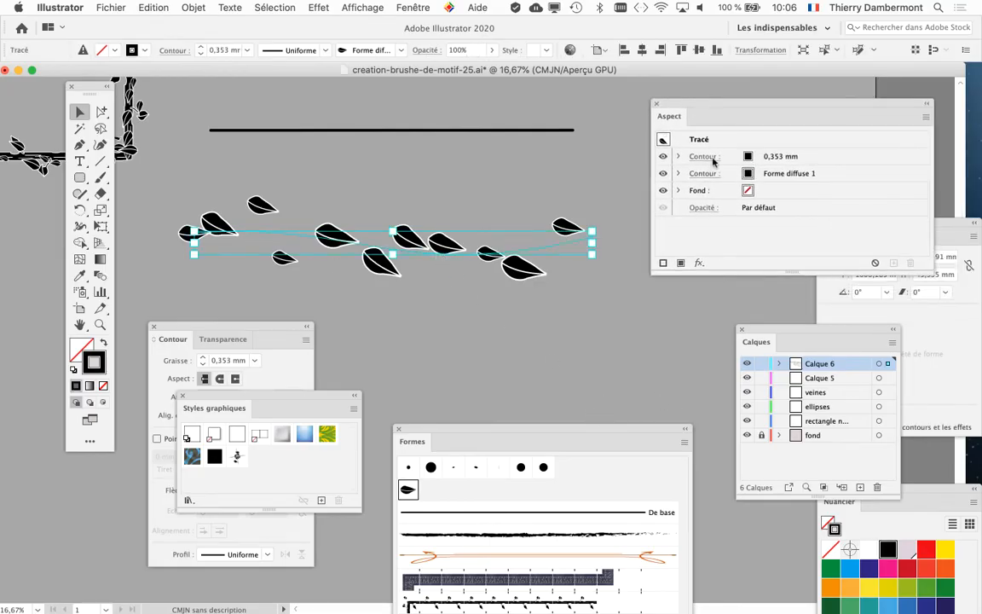
{"action": "left_click", "coordinate": [831, 163]}
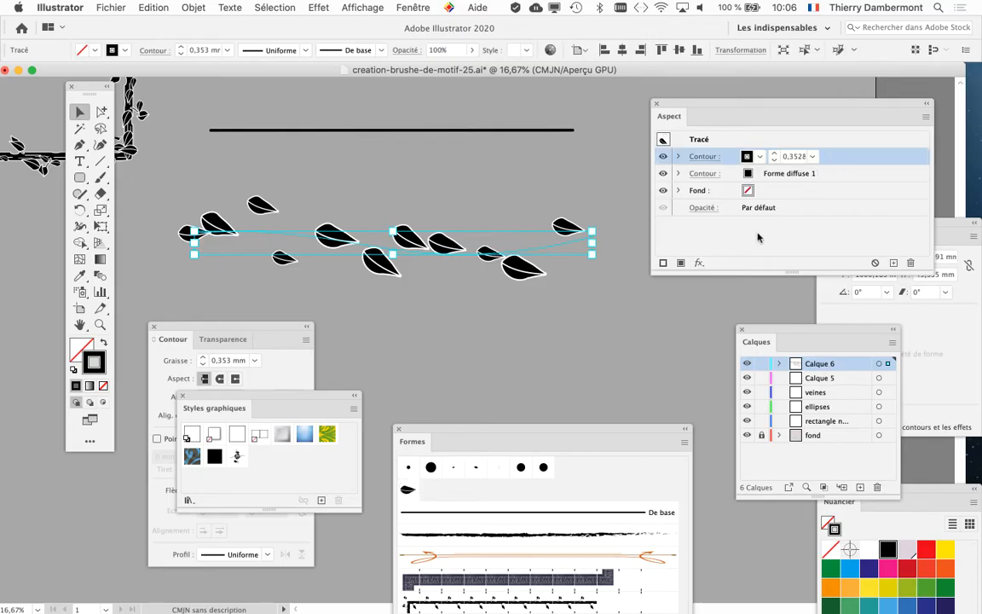
Step: Undo the deletion of the leafy star
{"action": "key", "text": "super+z"}
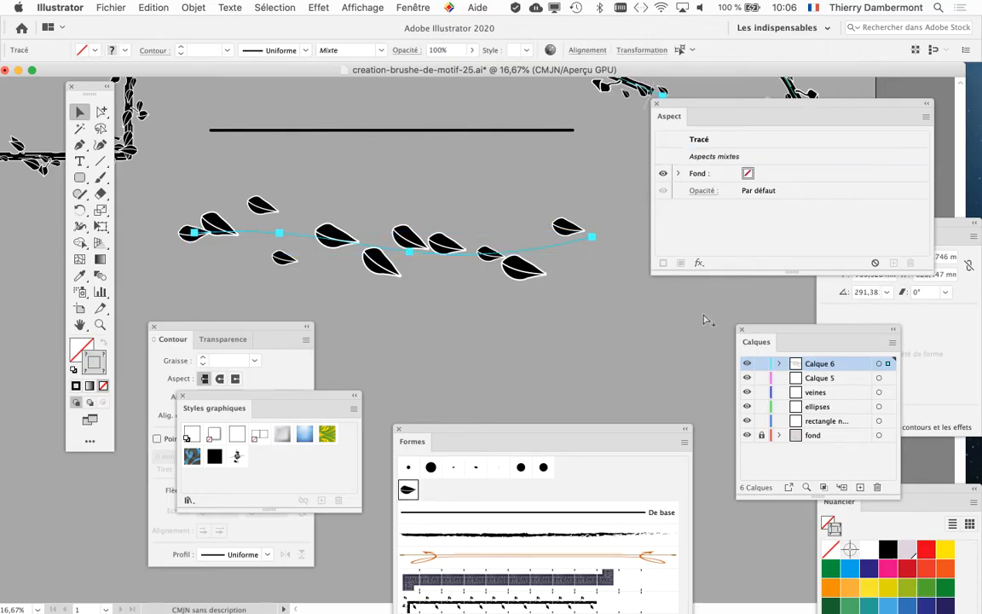
{"action": "key", "text": "super+z"}
{"action": "key", "text": "super+shift+z"}
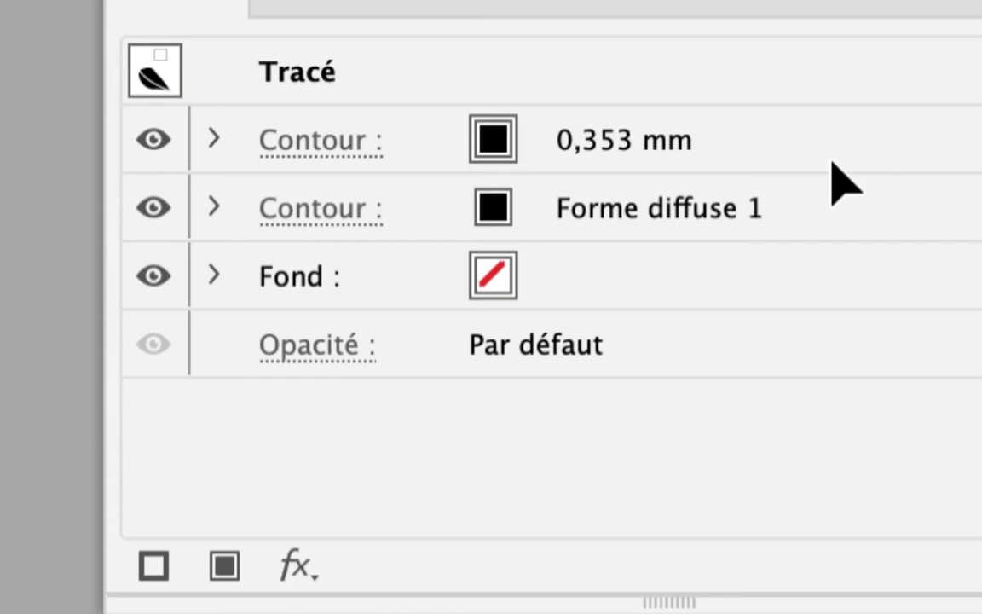
Step: Set the plain black stroke of the wavy leaf path to a weight of 5 mm
{"action": "left_click", "coordinate": [835, 159]}
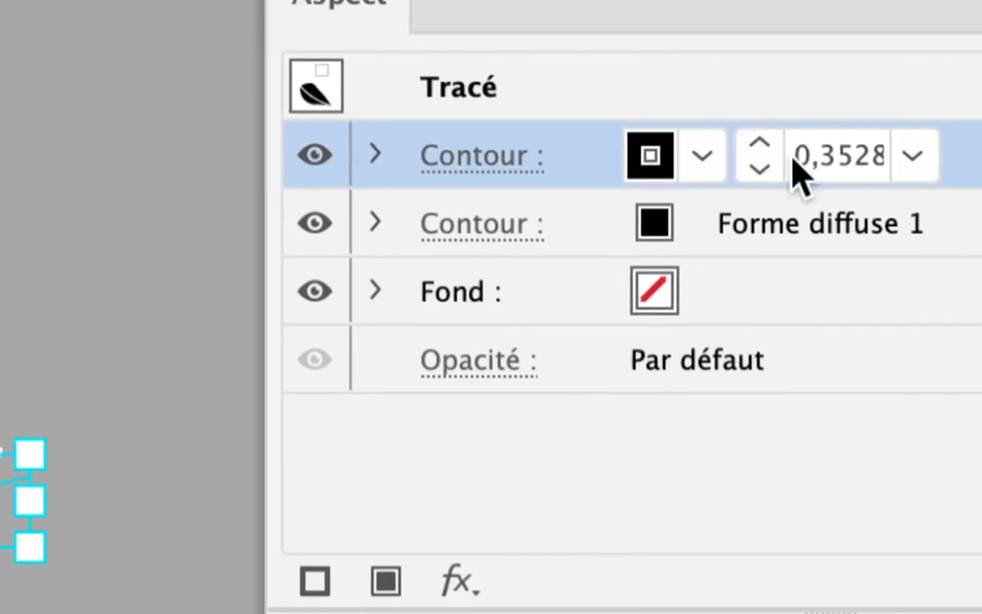
{"action": "left_click", "coordinate": [760, 143]}
{"action": "left_click", "coordinate": [760, 143]}
{"action": "left_click", "coordinate": [759, 143]}
{"action": "left_click", "coordinate": [759, 143]}
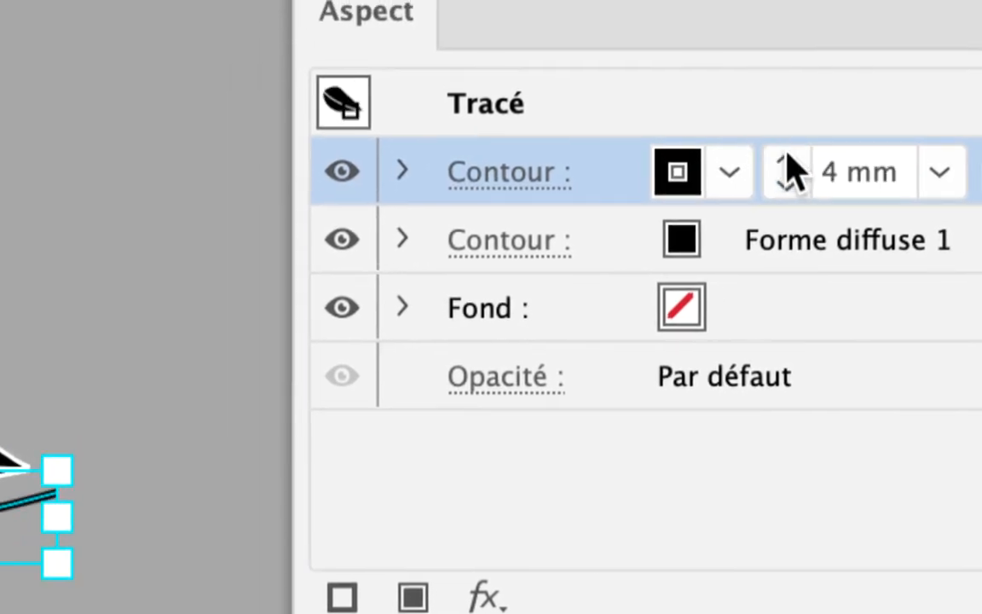
{"action": "left_click", "coordinate": [786, 159]}
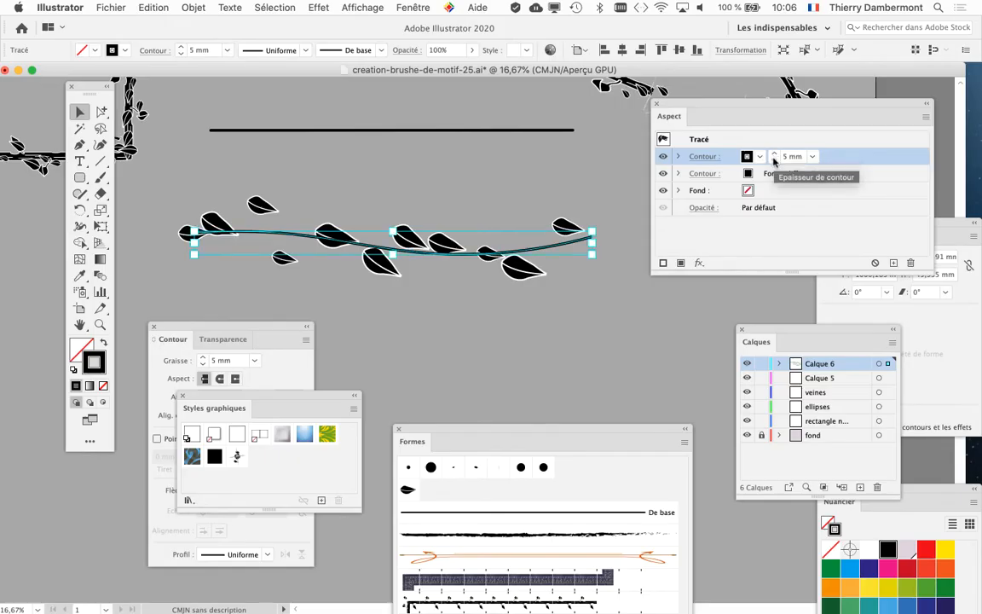
Step: Set the plain stroke of the wavy leaf path to a weight of 3 mm and deselect the path
{"action": "left_click", "coordinate": [774, 161]}
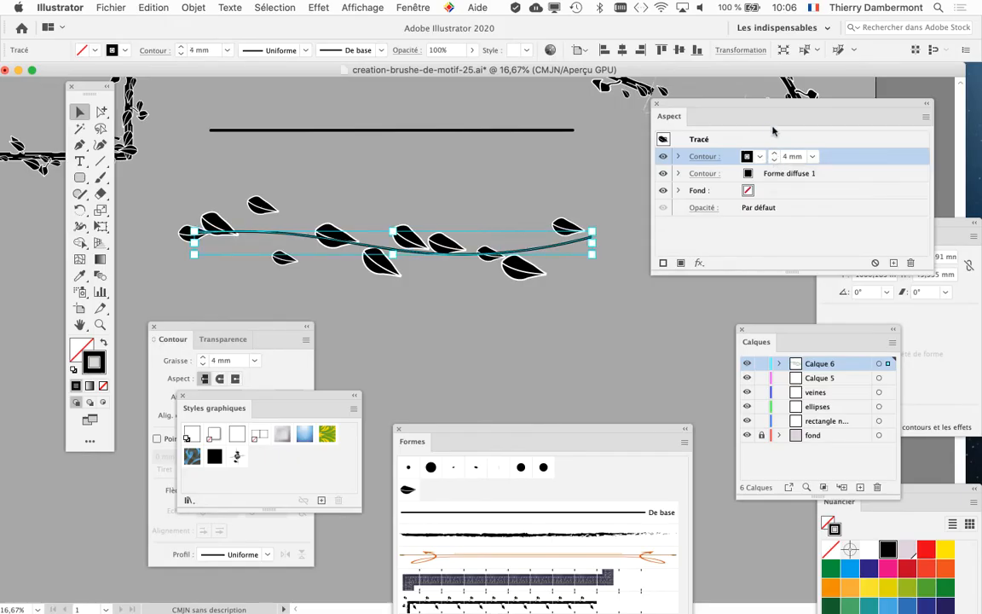
{"action": "left_click_drag", "start_coordinate": [741, 104], "coordinate": [723, 123]}
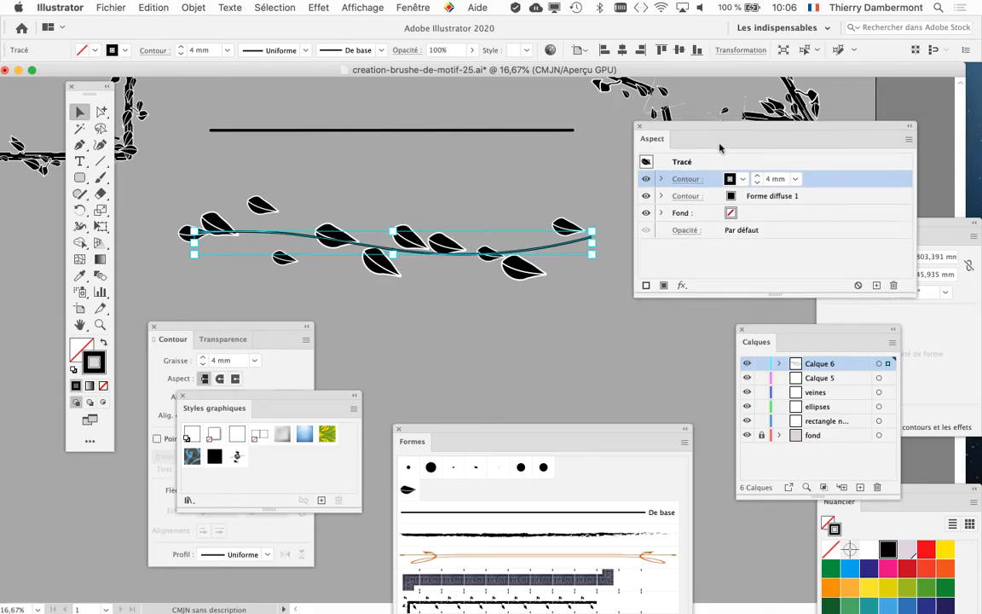
{"action": "key", "text": "super"}
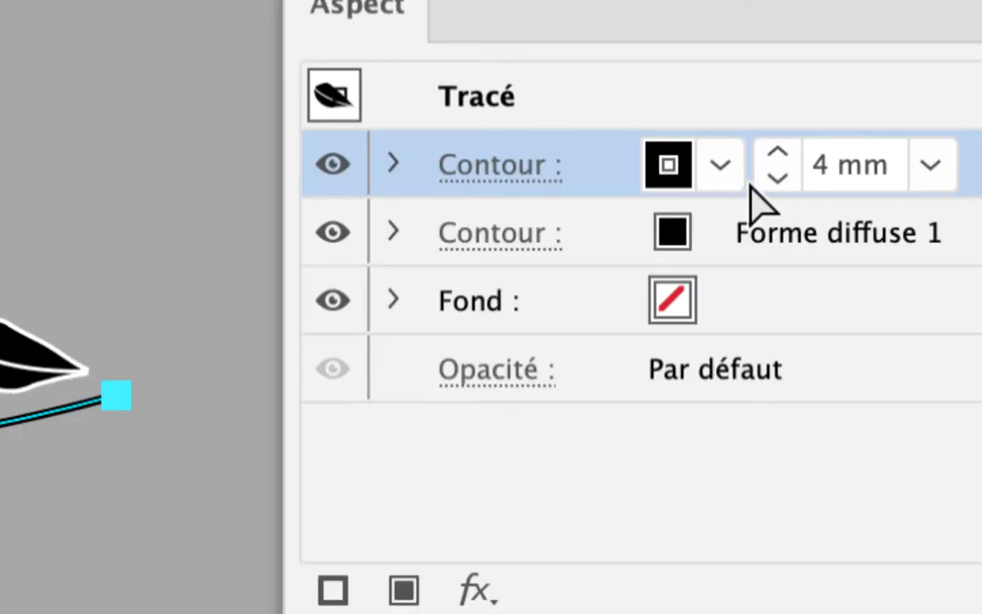
{"action": "left_click", "coordinate": [756, 186]}
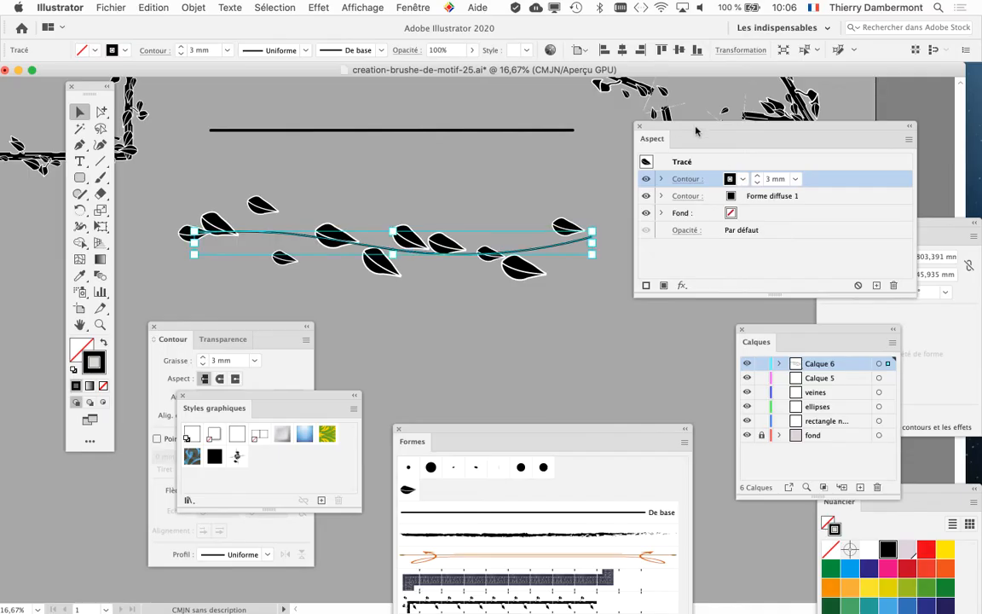
{"action": "left_click_drag", "start_coordinate": [696, 131], "coordinate": [839, 143]}
{"action": "left_click", "coordinate": [633, 315]}
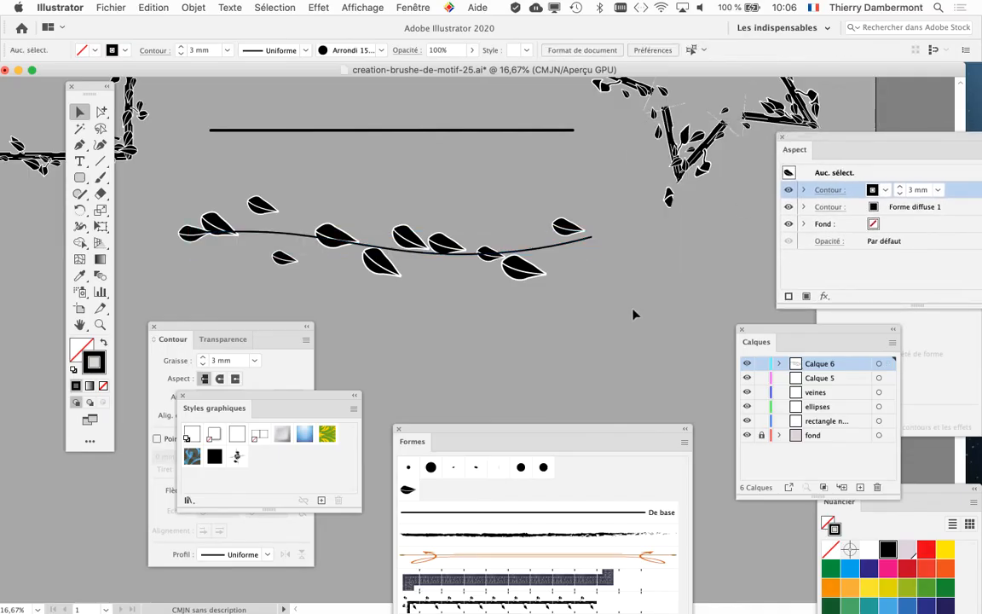
Step: Examine how the leaves are scattered around the thin stem of the wavy path
{"action": "left_click_drag", "start_coordinate": [381, 279], "coordinate": [481, 294]}
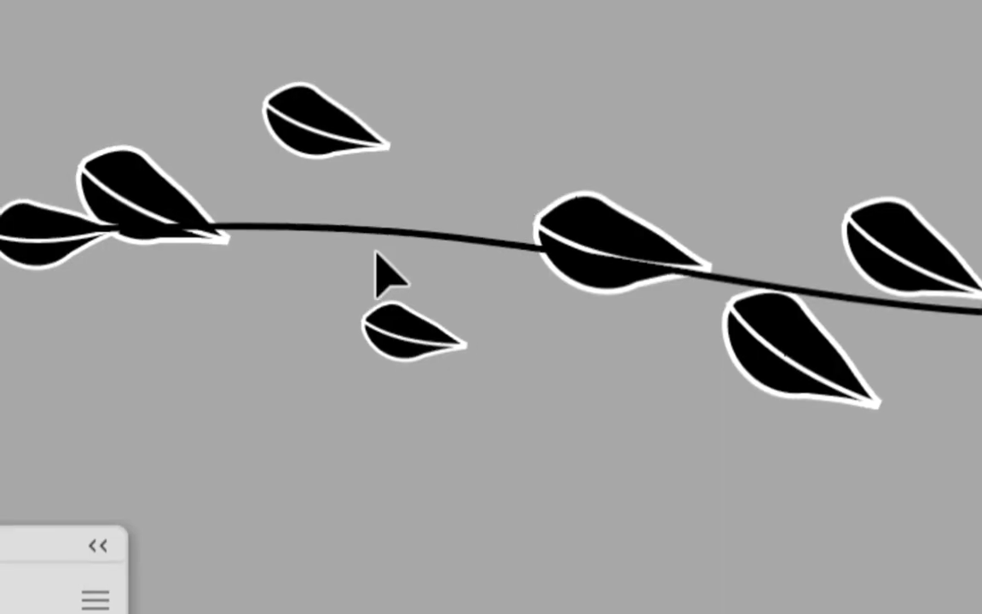
{"action": "left_click", "coordinate": [375, 255]}
{"action": "left_click", "coordinate": [384, 414]}
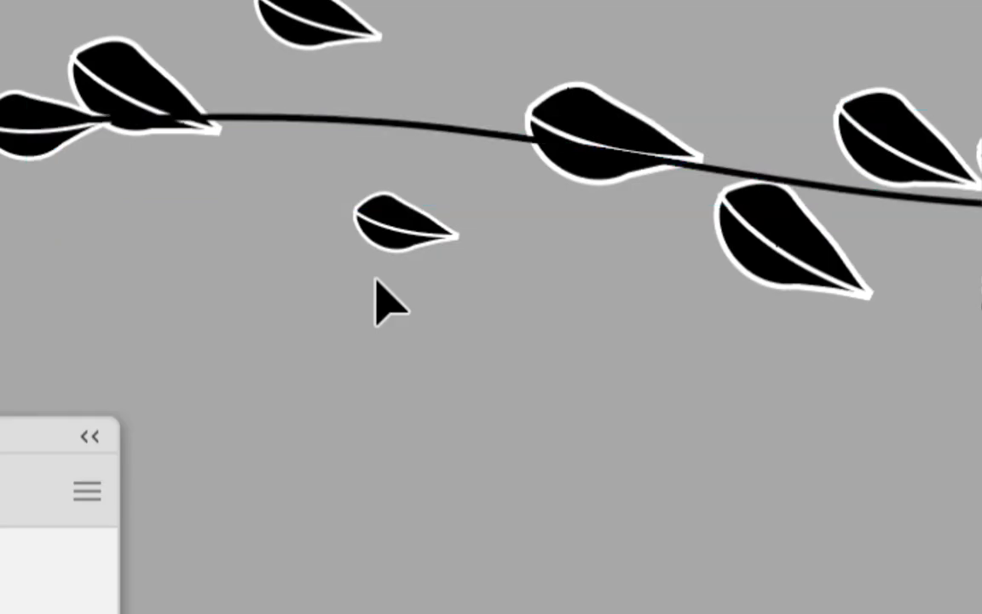
{"action": "left_click", "coordinate": [390, 197]}
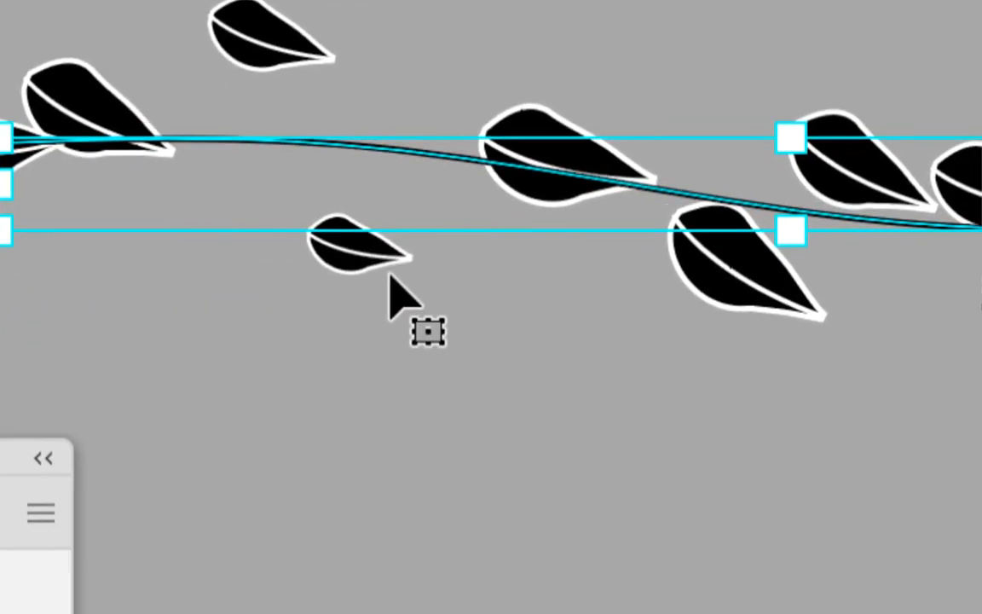
{"action": "key", "text": "a"}
{"action": "left_click", "coordinate": [710, 489]}
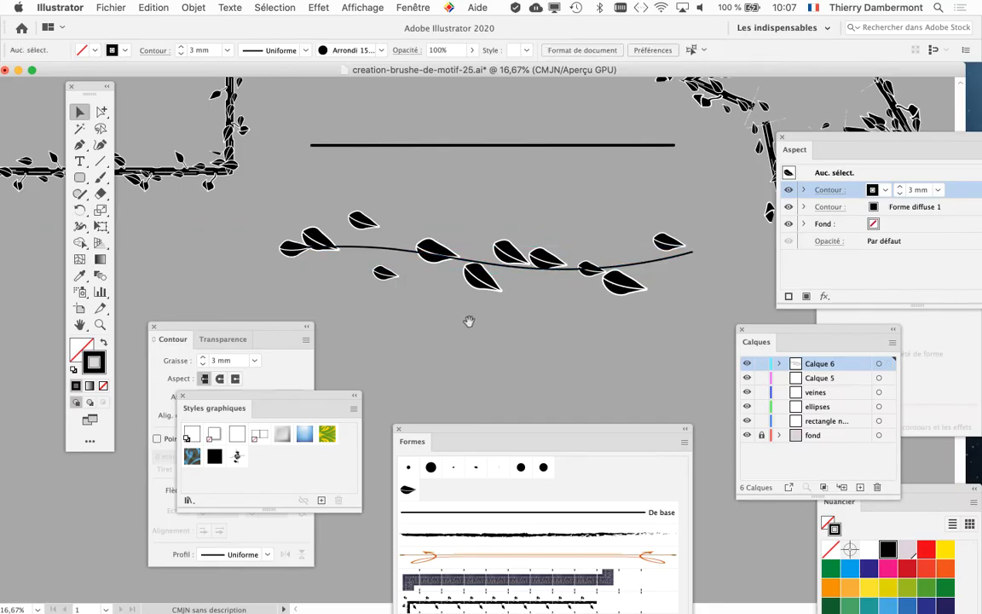
{"action": "left_click_drag", "start_coordinate": [627, 393], "coordinate": [238, 111]}
{"action": "left_click_drag", "start_coordinate": [356, 241], "coordinate": [382, 267]}
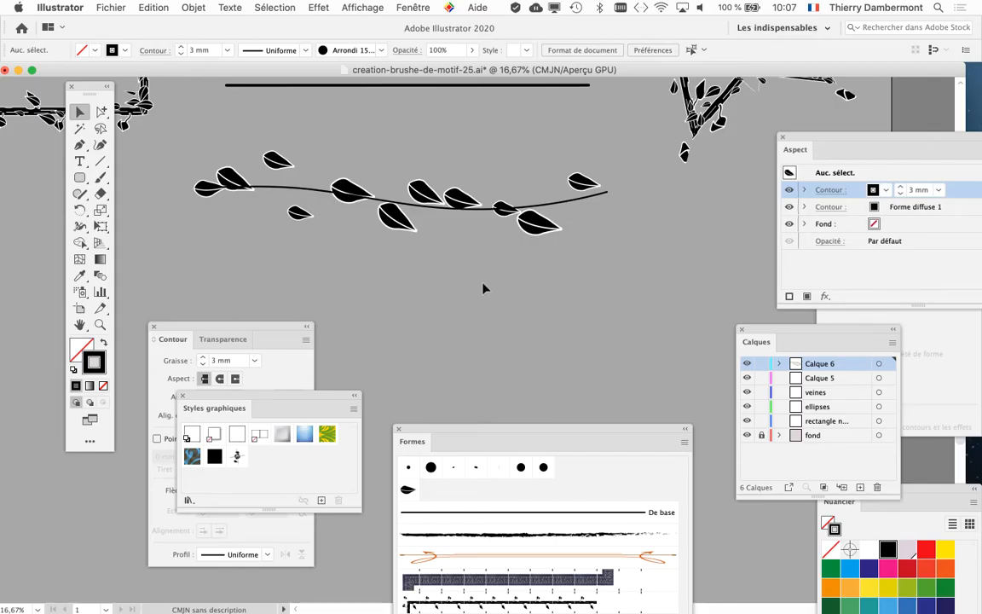
Step: Try scatter values of 74% and -237% in the options of the Forme diffuse 1 leaf brush
{"action": "mouse_move", "coordinate": [417, 433]}
{"action": "left_mouse_down"}
{"action": "mouse_move", "coordinate": [557, 357]}
{"action": "mouse_move", "coordinate": [677, 158]}
{"action": "mouse_move", "coordinate": [667, 116]}
{"action": "left_mouse_up"}
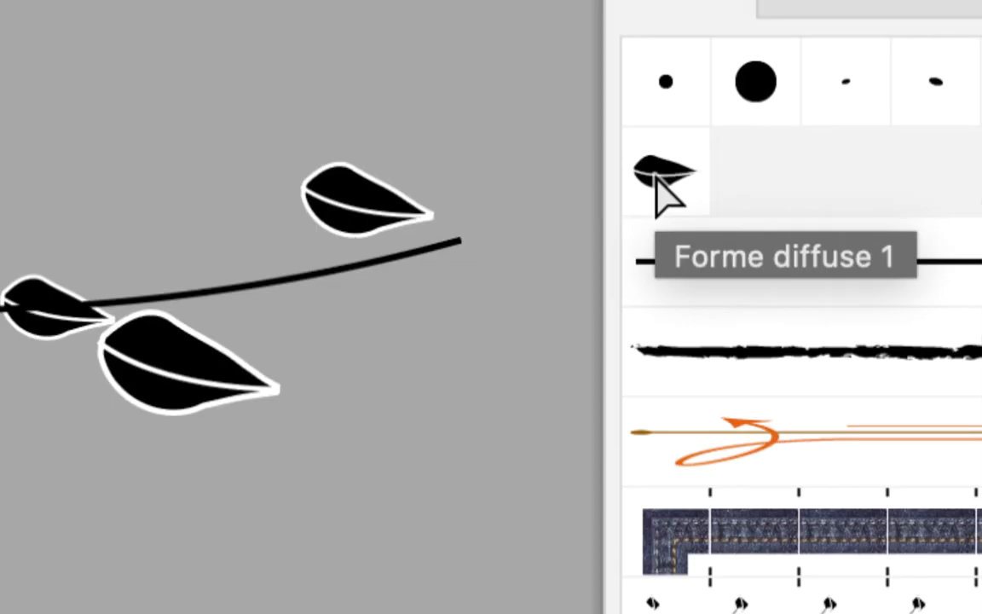
{"action": "left_click", "coordinate": [658, 192]}
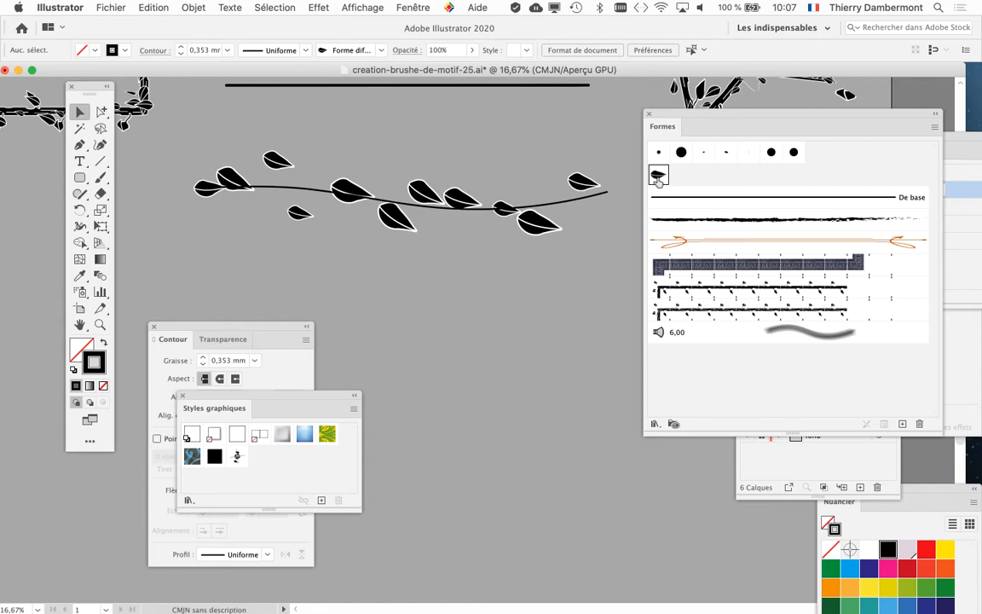
{"action": "double_click", "coordinate": [658, 176]}
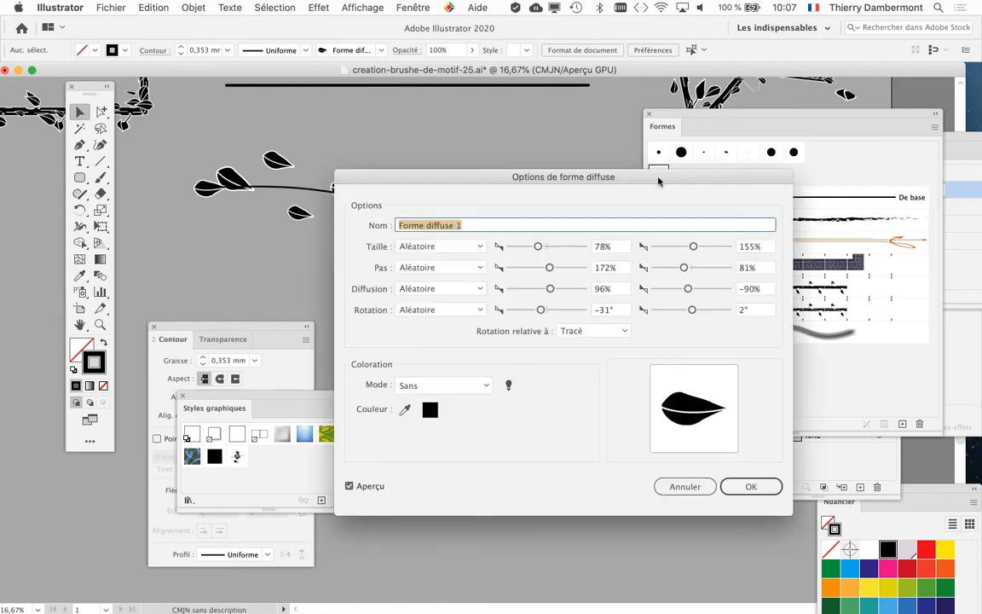
{"action": "mouse_move", "coordinate": [588, 185]}
{"action": "left_mouse_down"}
{"action": "mouse_move", "coordinate": [899, 89]}
{"action": "mouse_move", "coordinate": [832, 86]}
{"action": "left_mouse_up"}
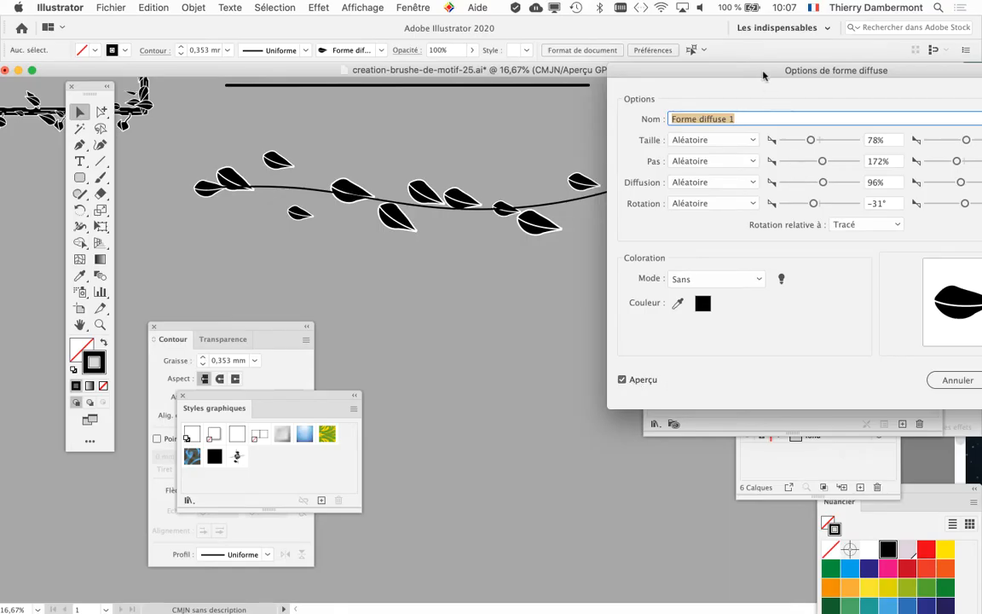
{"action": "left_click_drag", "start_coordinate": [763, 76], "coordinate": [658, 275]}
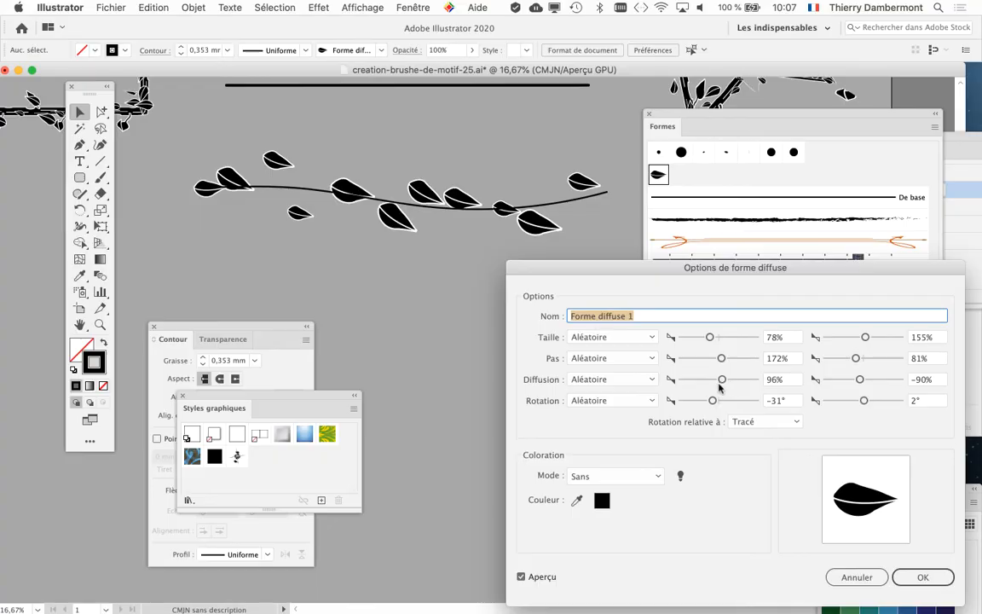
{"action": "left_click_drag", "start_coordinate": [720, 384], "coordinate": [721, 384]}
{"action": "left_click_drag", "start_coordinate": [859, 380], "coordinate": [854, 383]}
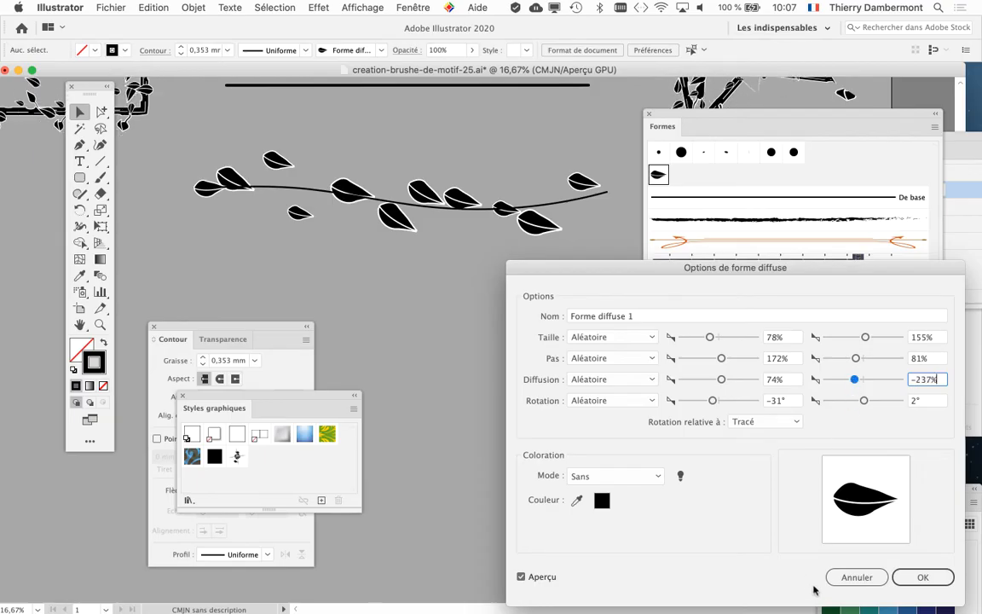
{"action": "key", "text": "Return"}
Step: Try the Forme diffuse 1 leaf brush on the plain stroke of the wavy path and undo it
{"action": "left_click", "coordinate": [563, 227]}
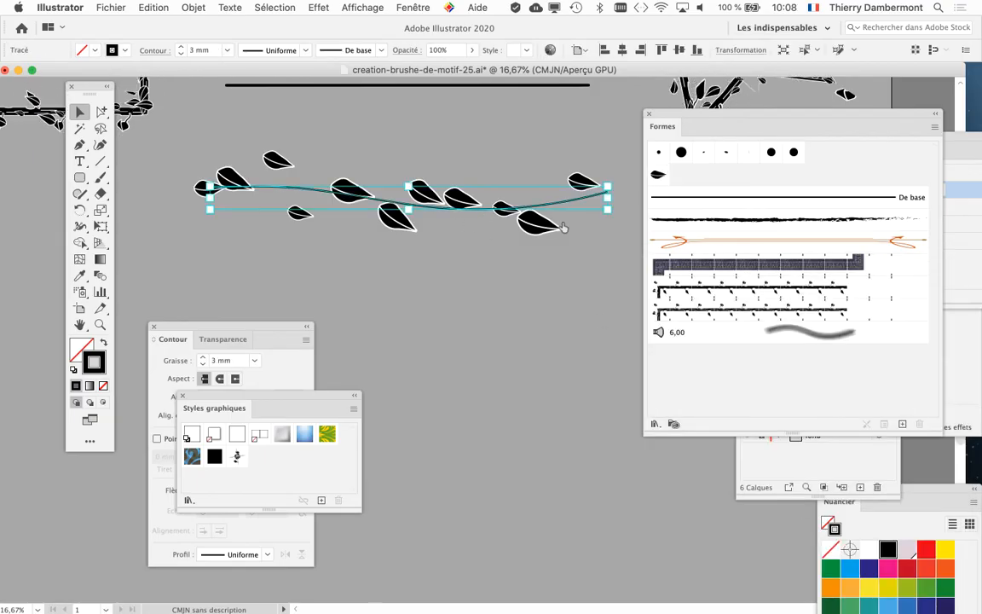
{"action": "left_click", "coordinate": [657, 176]}
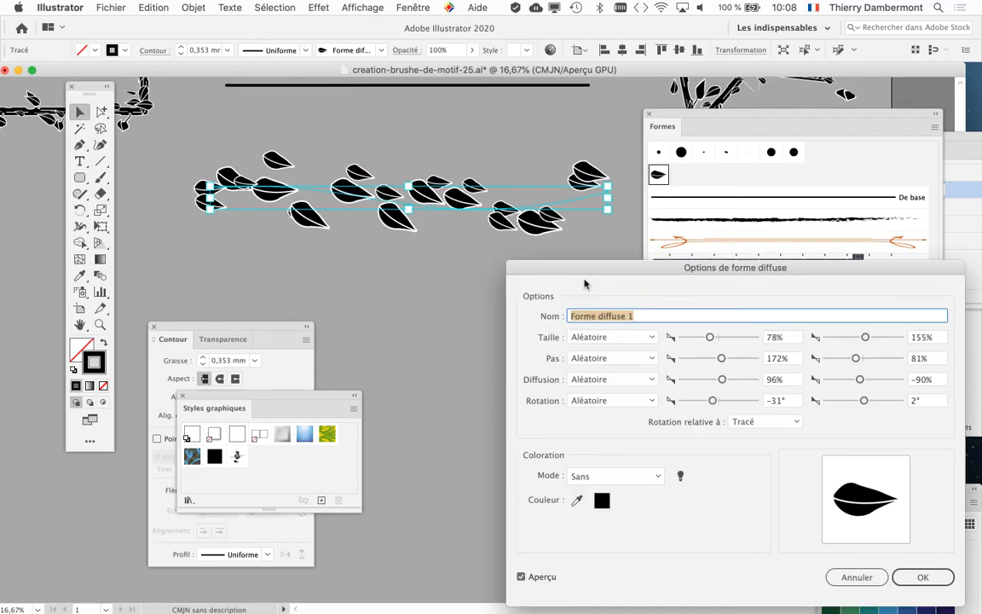
{"action": "left_click", "coordinate": [873, 578]}
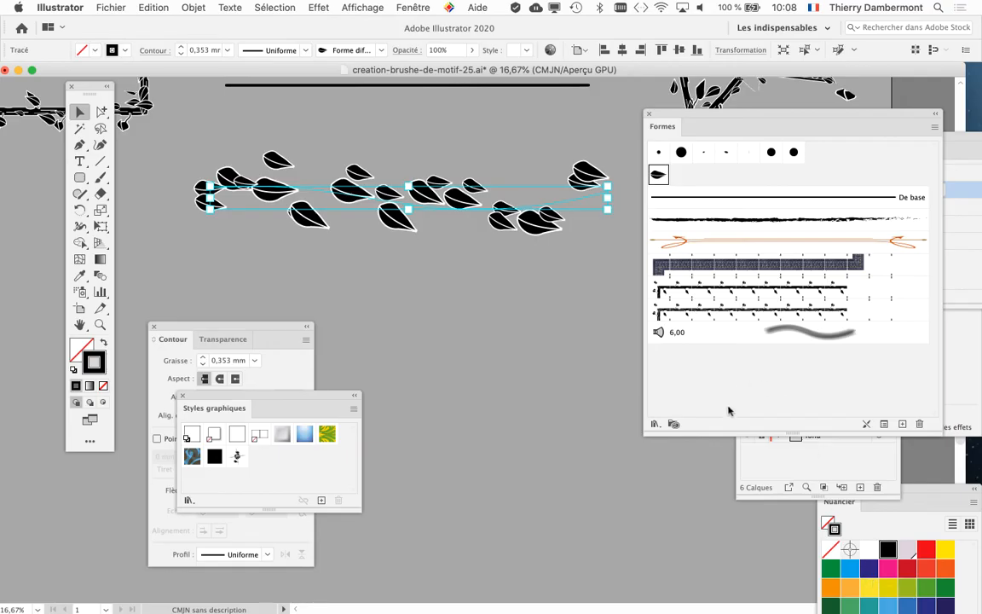
{"action": "key", "text": "super+z"}
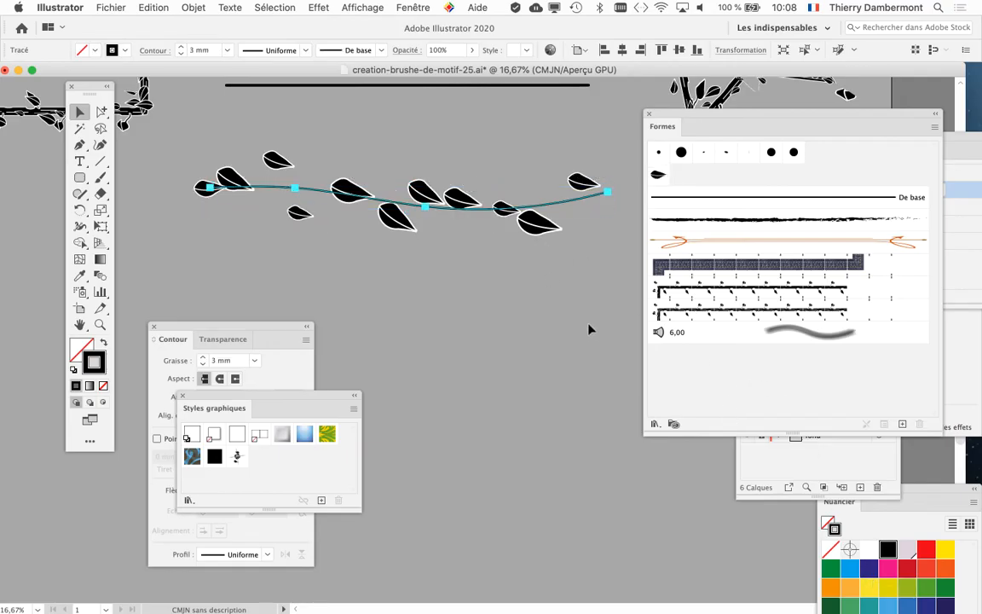
Step: Inspect the wavy path, deselect it and target the Forme diffuse 1 stroke in the appearance attributes
{"action": "left_click_drag", "start_coordinate": [682, 123], "coordinate": [571, 416]}
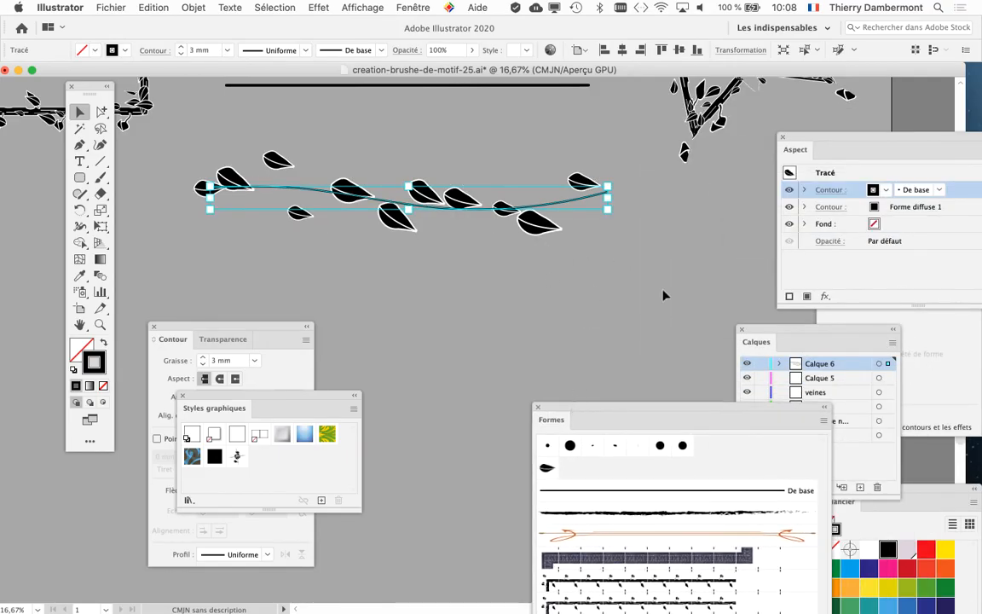
{"action": "left_click_drag", "start_coordinate": [831, 148], "coordinate": [686, 149]}
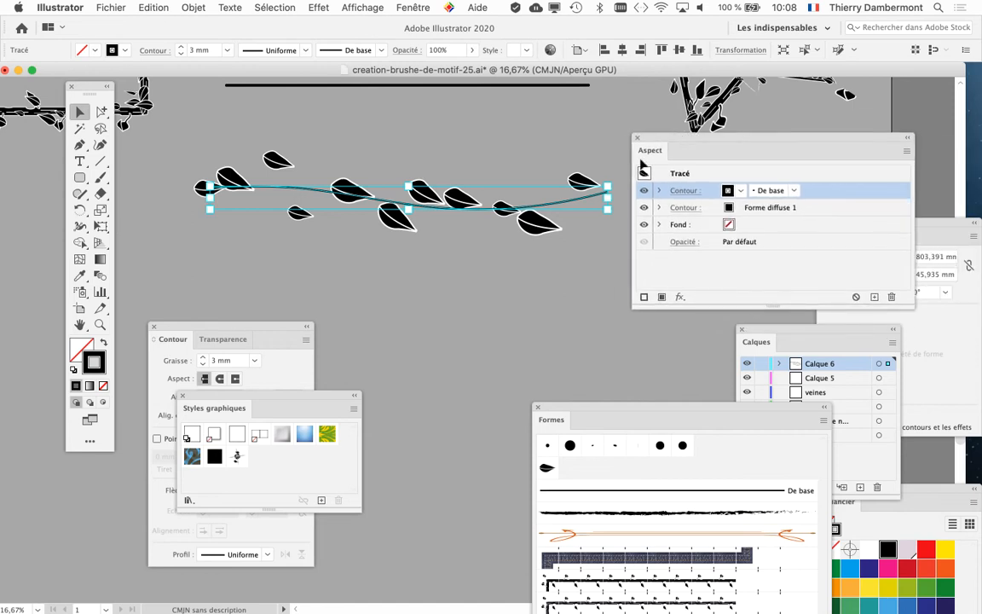
{"action": "left_click", "coordinate": [388, 280]}
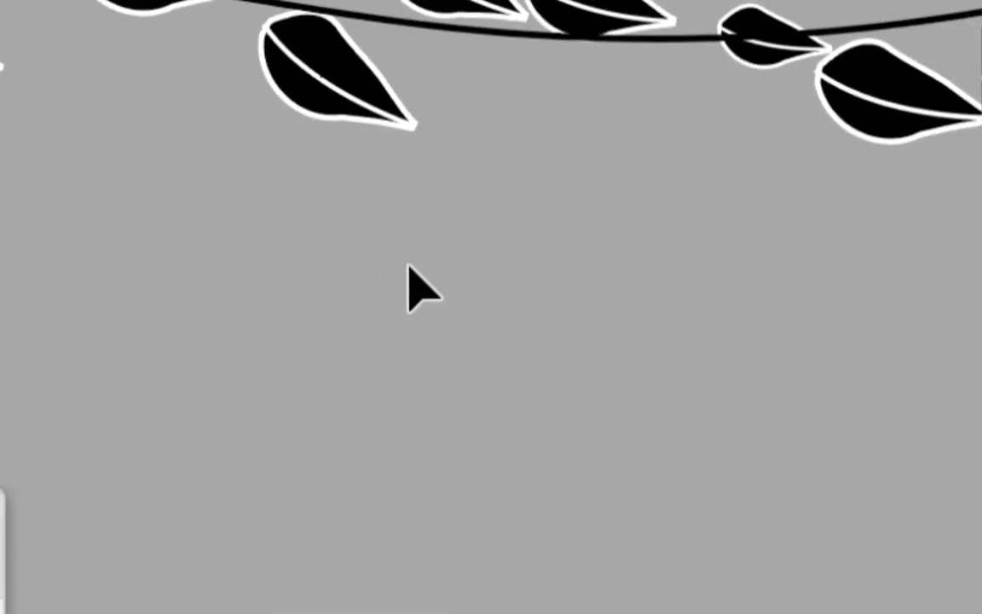
{"action": "left_click", "coordinate": [428, 228]}
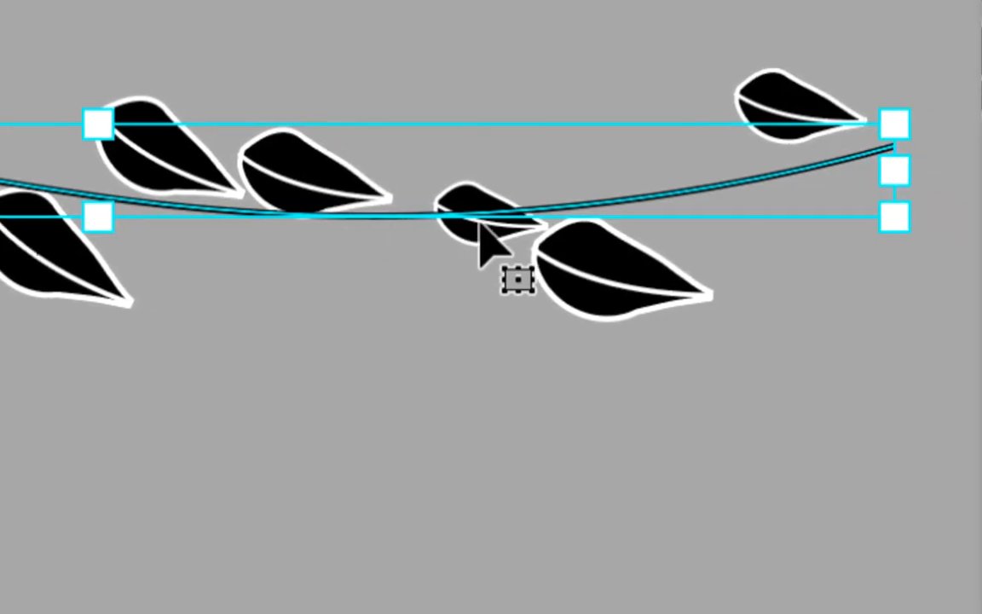
{"action": "left_click", "coordinate": [391, 412]}
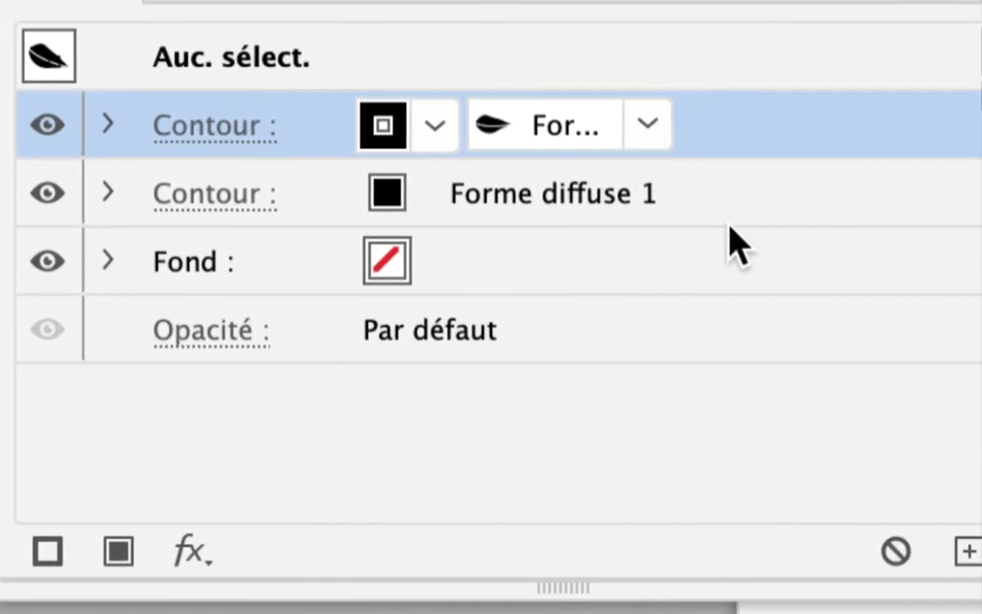
{"action": "left_click", "coordinate": [739, 223]}
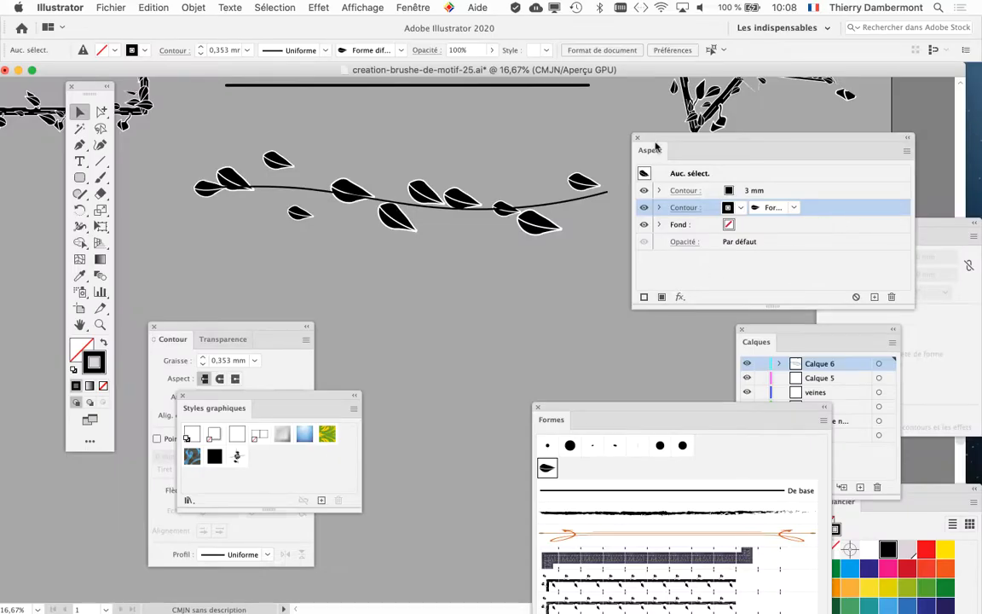
Step: Try a minimum scatter of -34% for the Forme diffuse 1 leaf brush and cancel the change
{"action": "left_click_drag", "start_coordinate": [655, 147], "coordinate": [822, 139]}
{"action": "left_click_drag", "start_coordinate": [611, 407], "coordinate": [728, 200]}
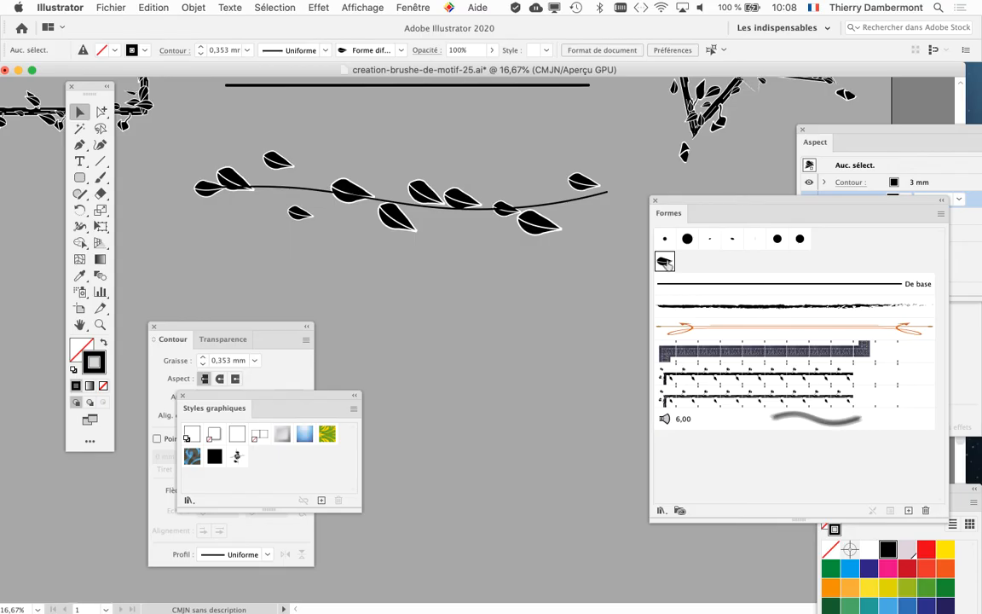
{"action": "double_click", "coordinate": [665, 261]}
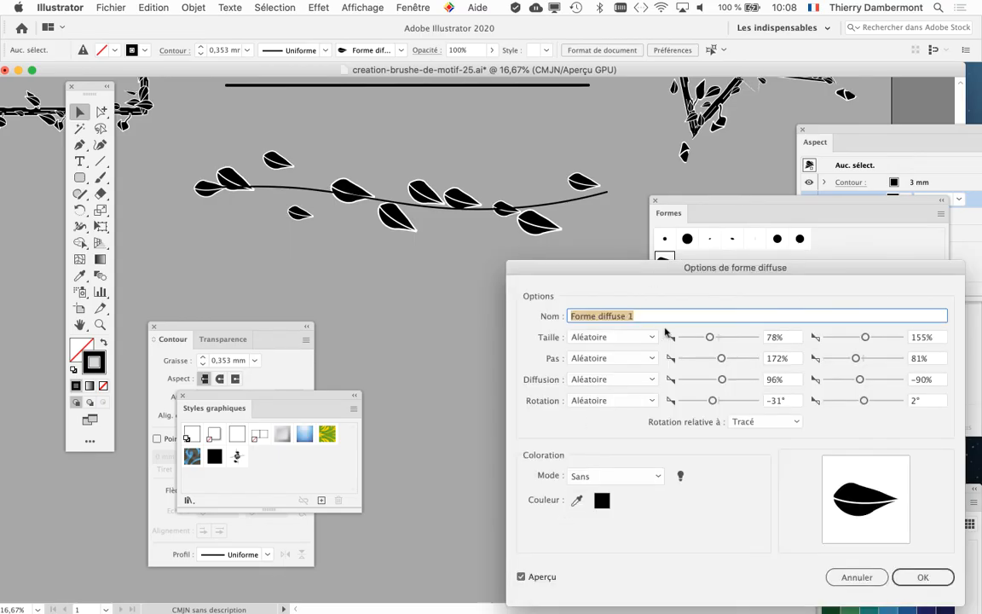
{"action": "left_click_drag", "start_coordinate": [722, 375], "coordinate": [716, 381]}
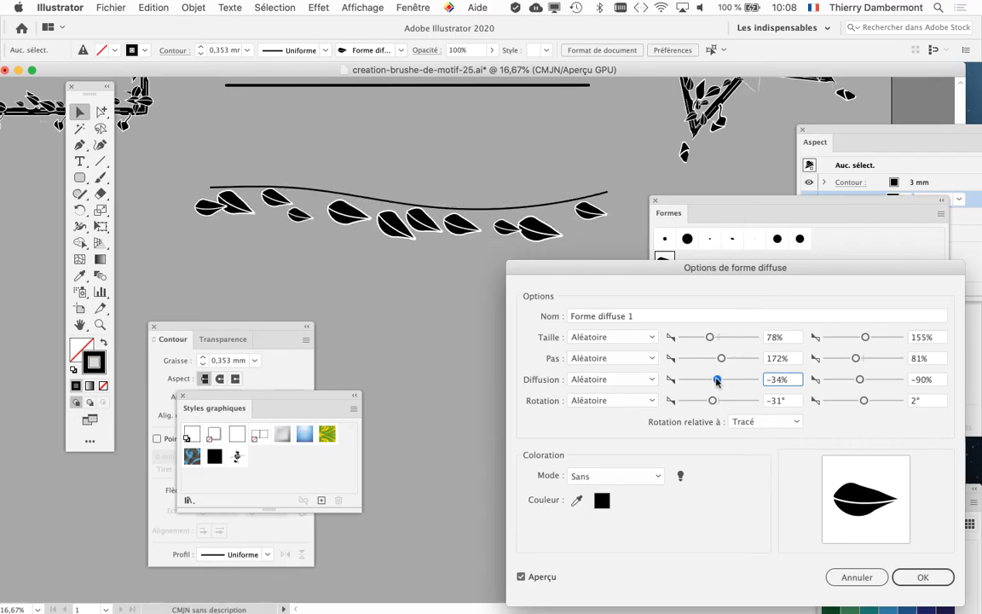
{"action": "left_click", "coordinate": [875, 583]}
Step: View the list of brushes available for the leaf stroke in the appearance attributes, keeping Forme diffuse 1
{"action": "left_click_drag", "start_coordinate": [723, 205], "coordinate": [573, 355]}
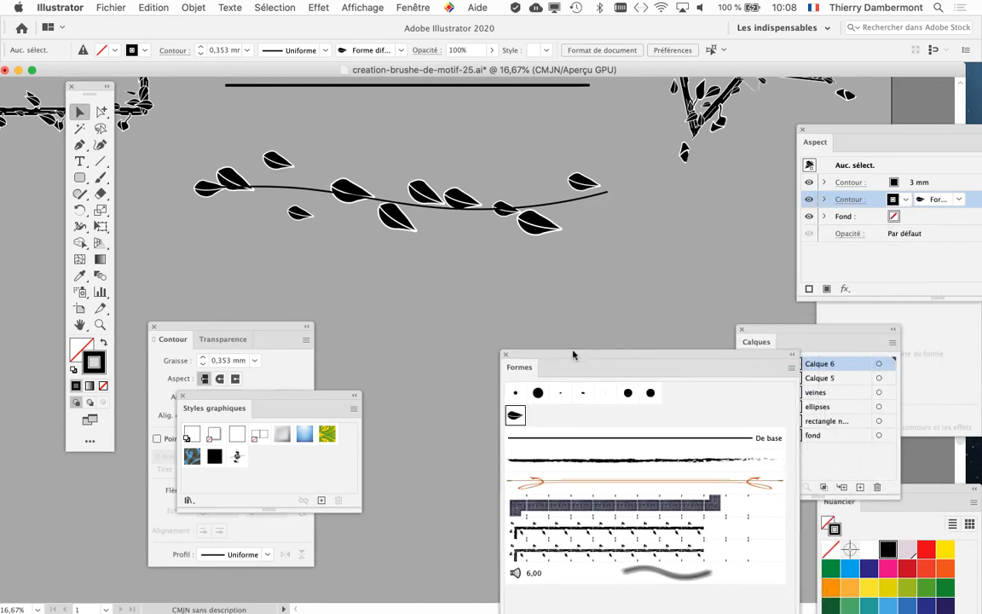
{"action": "left_click_drag", "start_coordinate": [830, 131], "coordinate": [714, 136]}
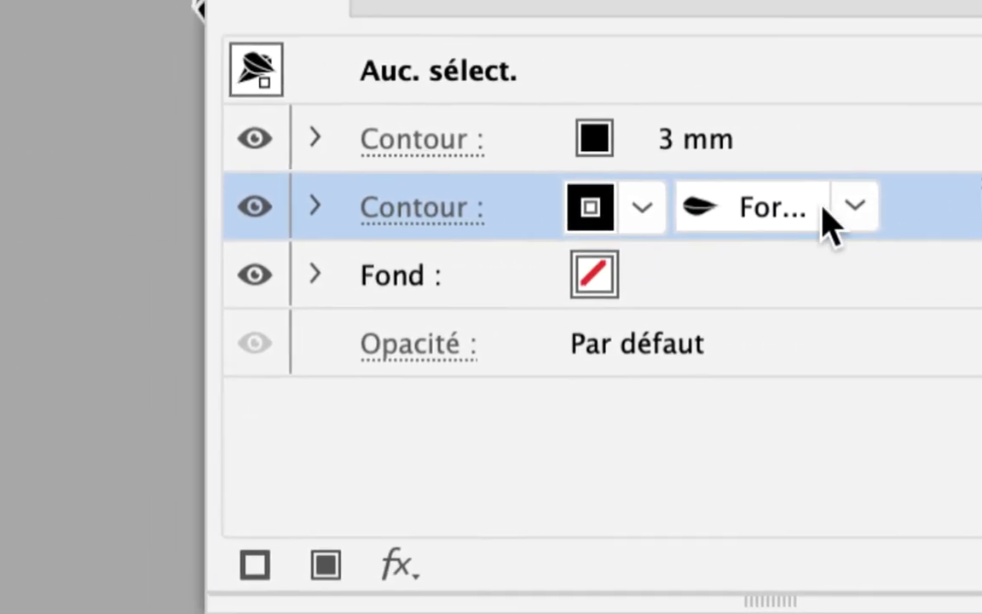
{"action": "left_click", "coordinate": [900, 198]}
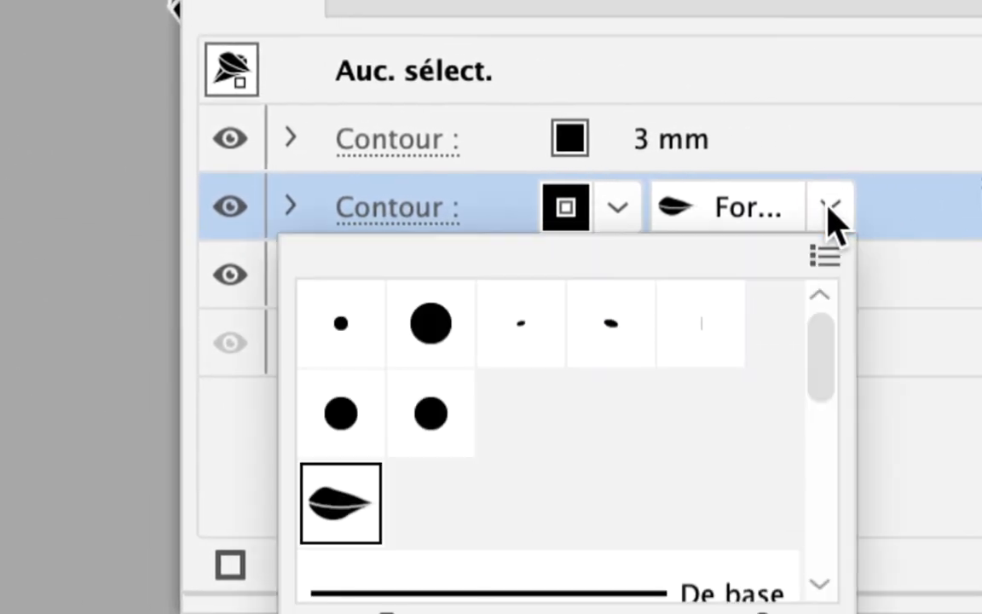
{"action": "left_click", "coordinate": [831, 213]}
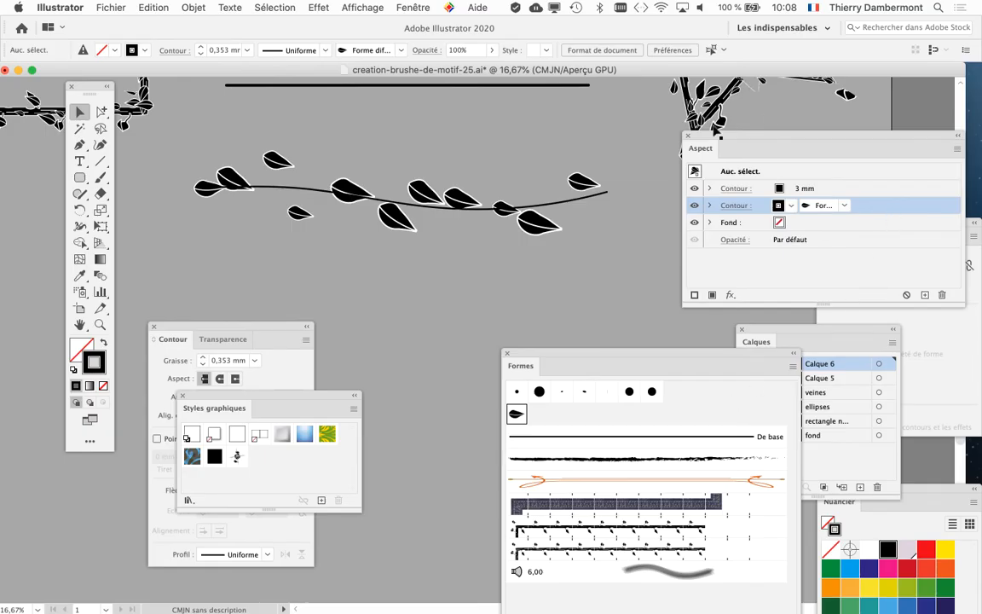
Step: Open the options of the Forme diffuse 1 leaf brush and move the dialog clear of the branch
{"action": "left_click_drag", "start_coordinate": [707, 137], "coordinate": [922, 183]}
{"action": "left_click_drag", "start_coordinate": [608, 363], "coordinate": [742, 146]}
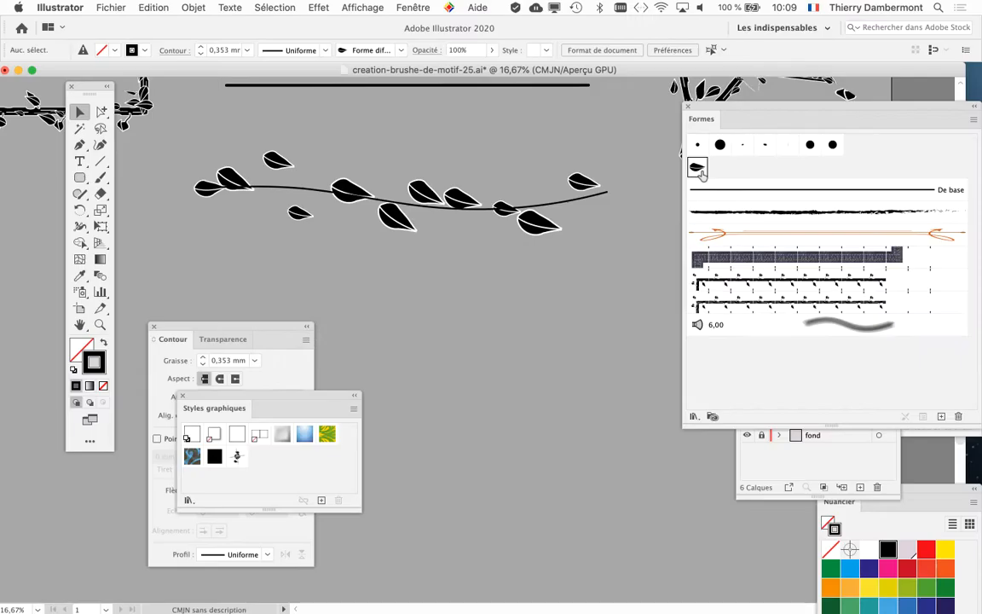
{"action": "double_click", "coordinate": [698, 169]}
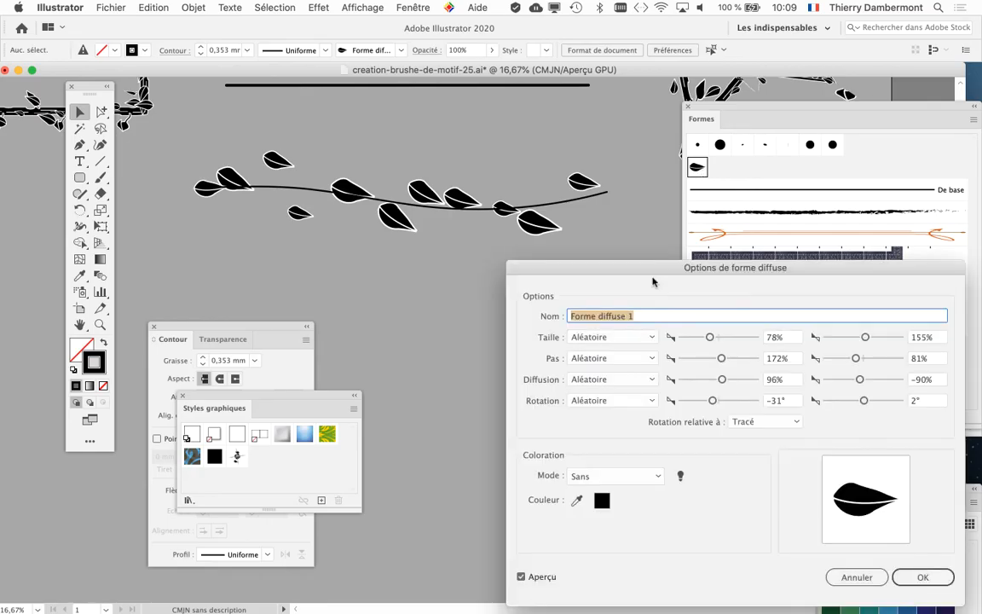
{"action": "left_click_drag", "start_coordinate": [653, 282], "coordinate": [652, 92]}
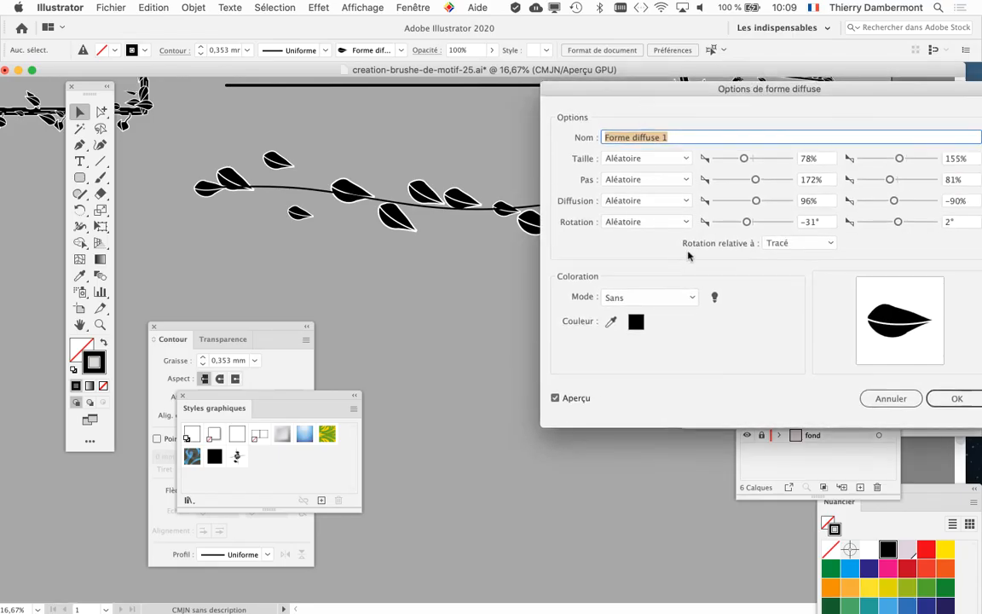
{"action": "left_click_drag", "start_coordinate": [757, 106], "coordinate": [469, 284]}
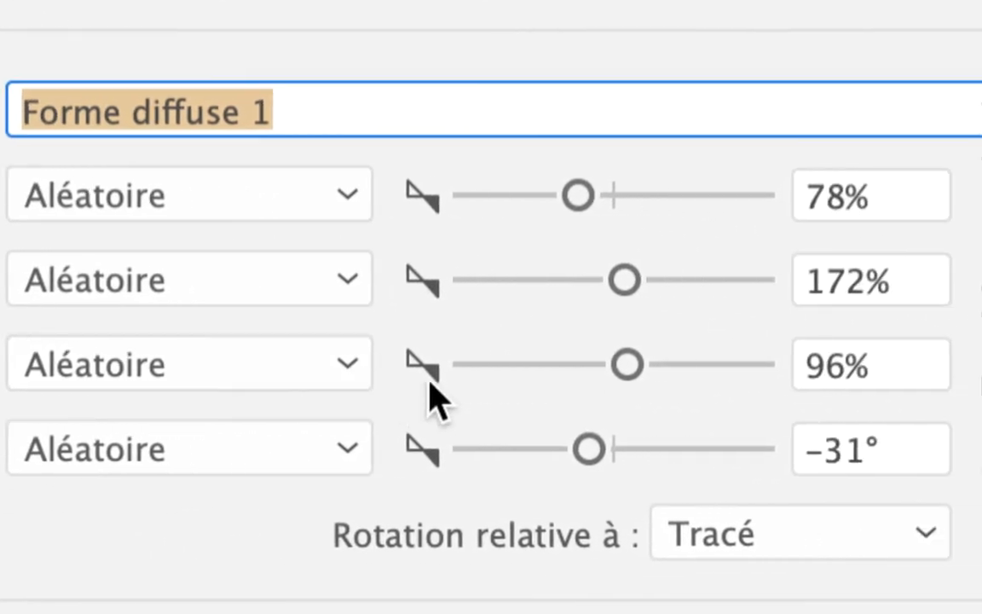
Step: Set the leaf brush's first scatter value to 150% and its random size range to 75% and 92%
{"action": "mouse_move", "coordinate": [484, 368]}
{"action": "left_mouse_down"}
{"action": "mouse_move", "coordinate": [496, 368]}
{"action": "mouse_move", "coordinate": [474, 382]}
{"action": "left_mouse_up"}
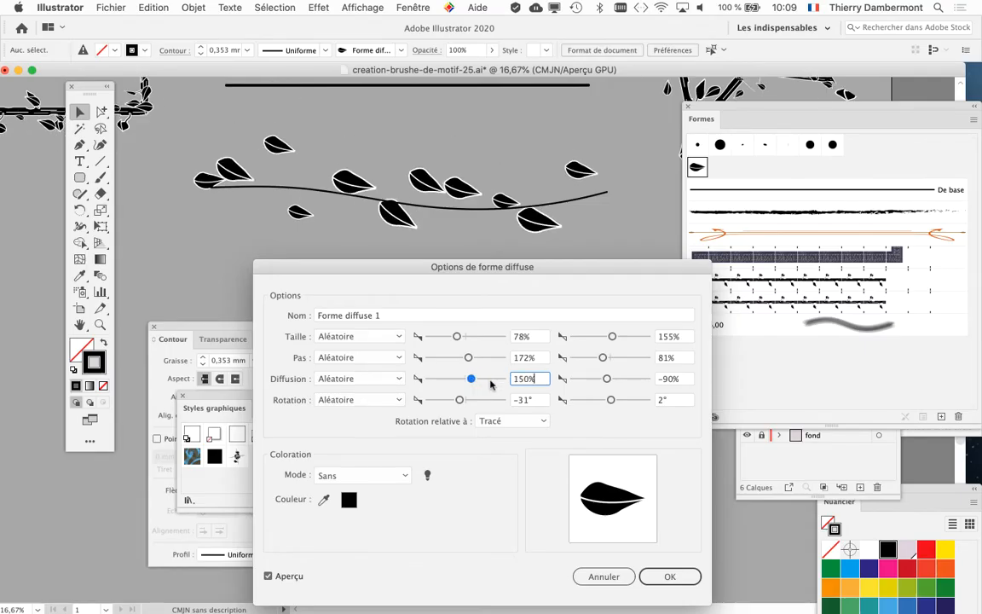
{"action": "left_click_drag", "start_coordinate": [457, 338], "coordinate": [455, 337]}
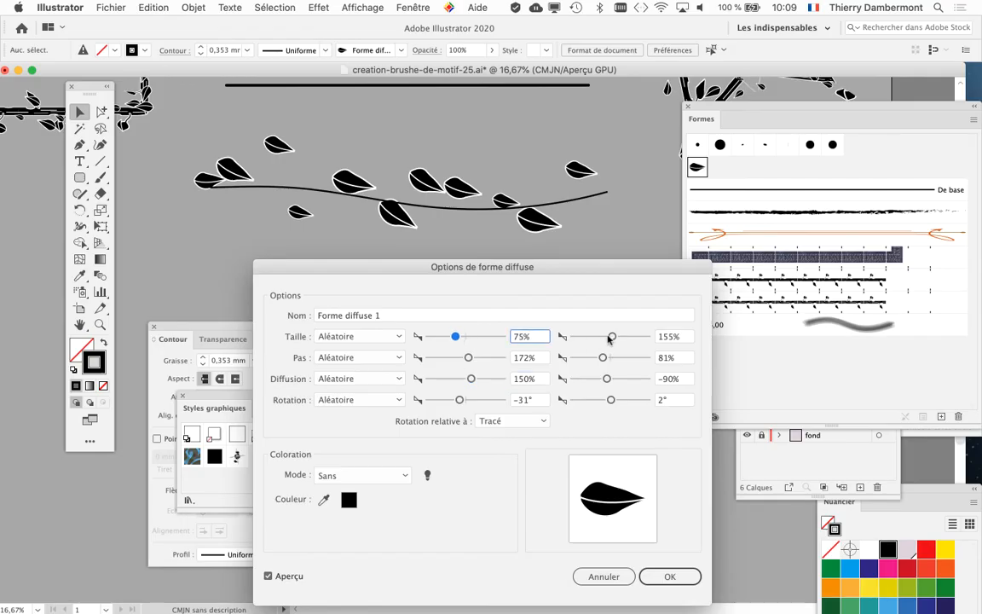
{"action": "left_click_drag", "start_coordinate": [610, 337], "coordinate": [606, 338]}
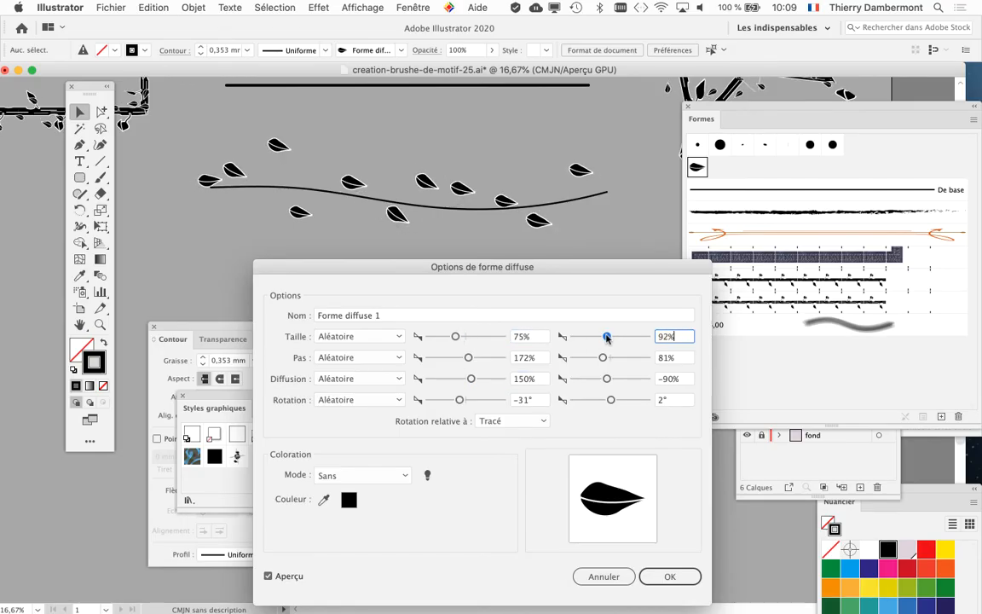
Step: Adjust the leaf brush's random scatter range to 67% and 36% to bring the leaves closer to the stem
{"action": "left_click_drag", "start_coordinate": [606, 380], "coordinate": [611, 382]}
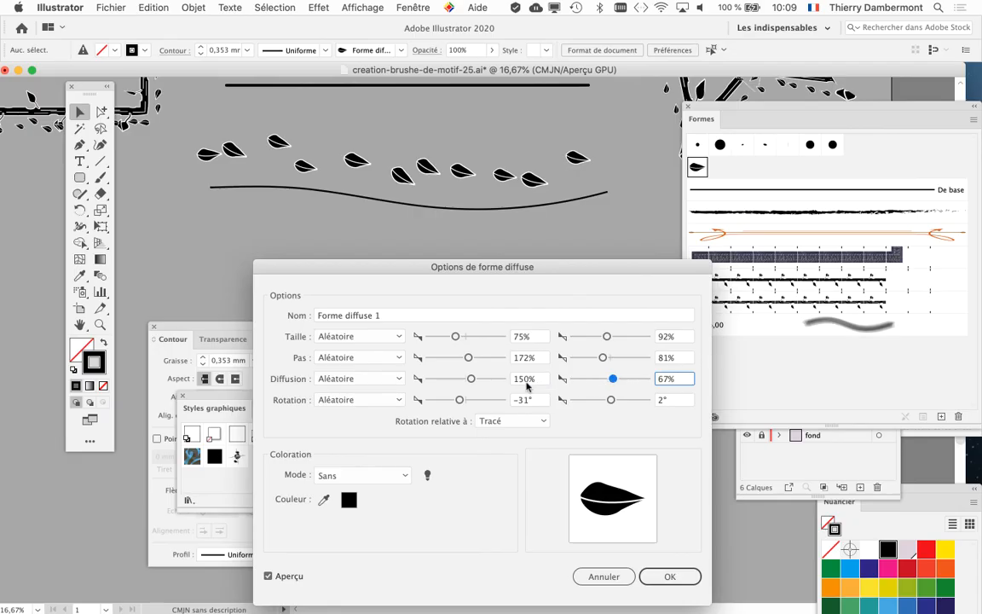
{"action": "left_click_drag", "start_coordinate": [472, 379], "coordinate": [469, 378]}
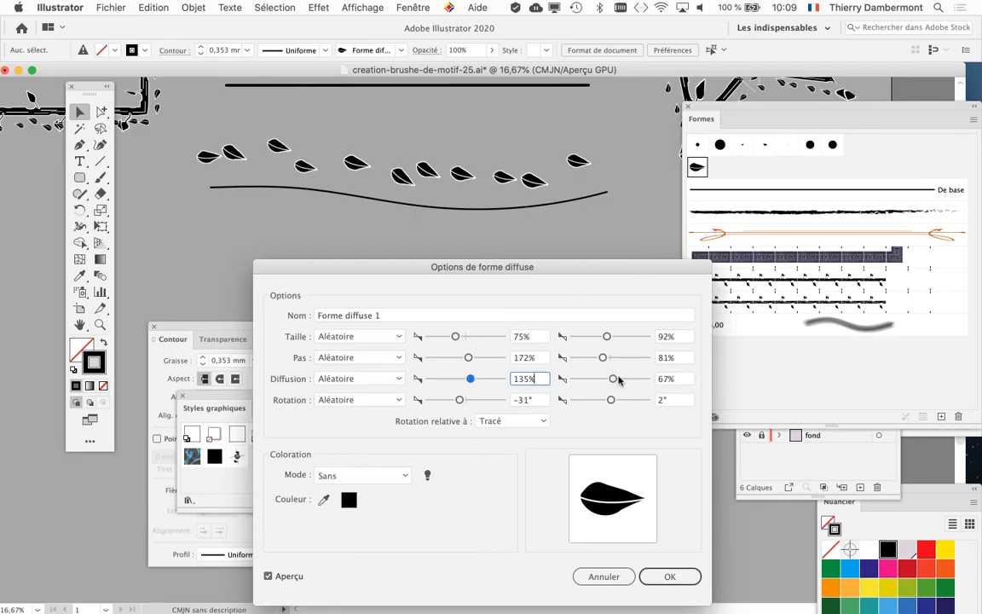
{"action": "left_click_drag", "start_coordinate": [613, 379], "coordinate": [611, 380]}
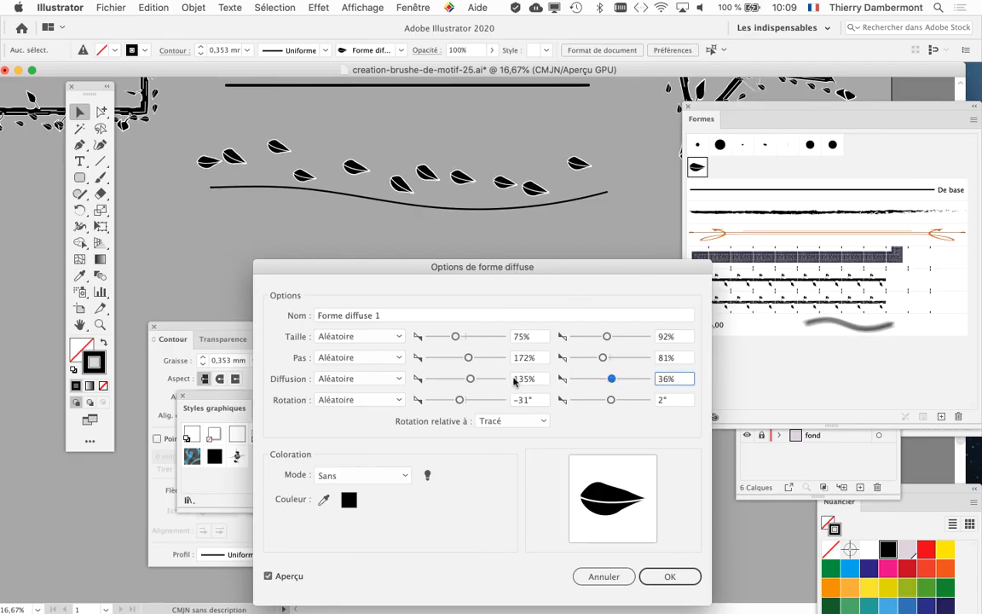
{"action": "left_click_drag", "start_coordinate": [471, 378], "coordinate": [468, 380]}
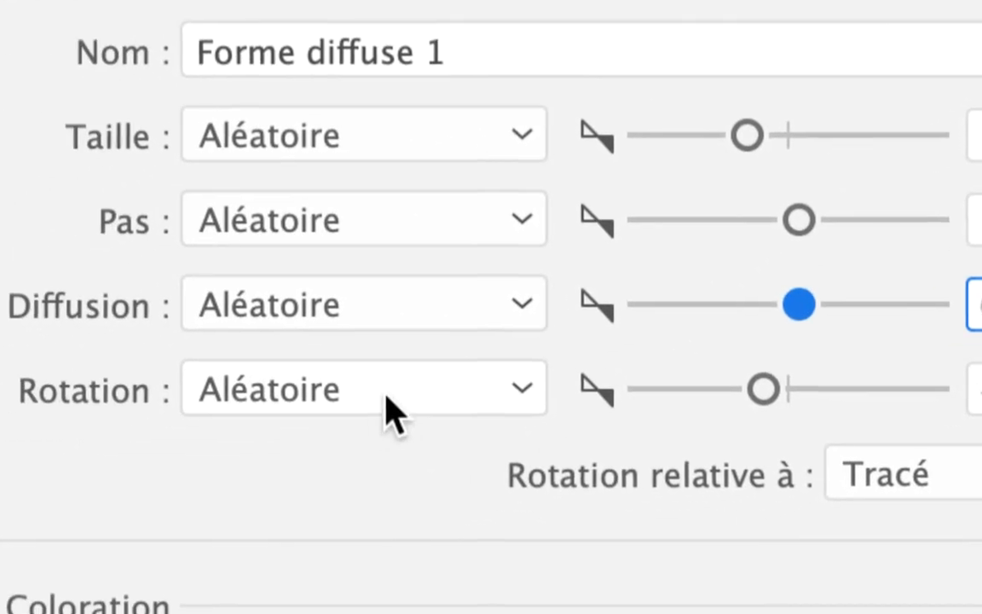
Step: Keep the leaf rotation random and relative to Tracé, and set its range to 58° and 25°
{"action": "left_click", "coordinate": [399, 390]}
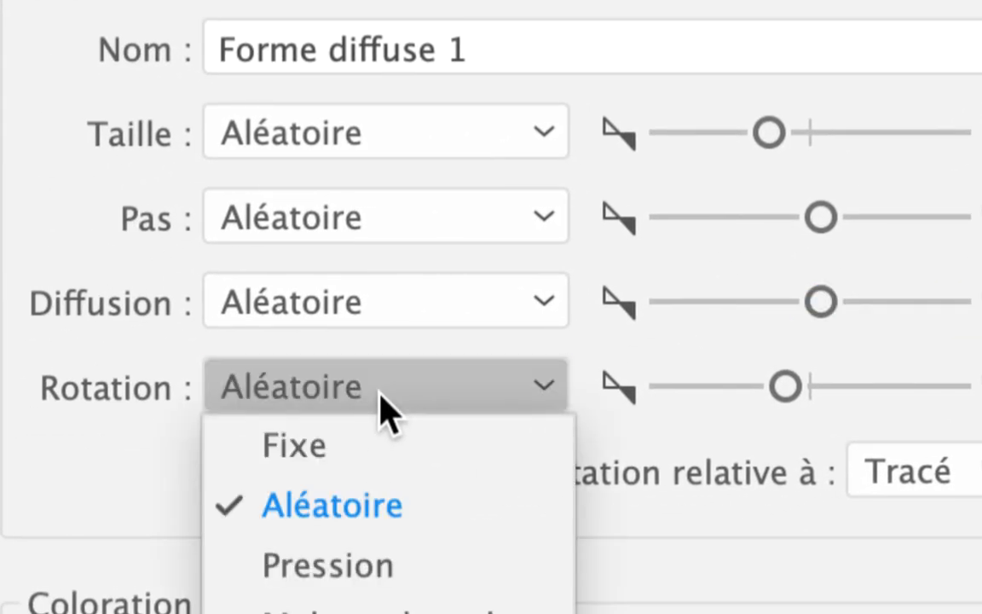
{"action": "left_click", "coordinate": [381, 394]}
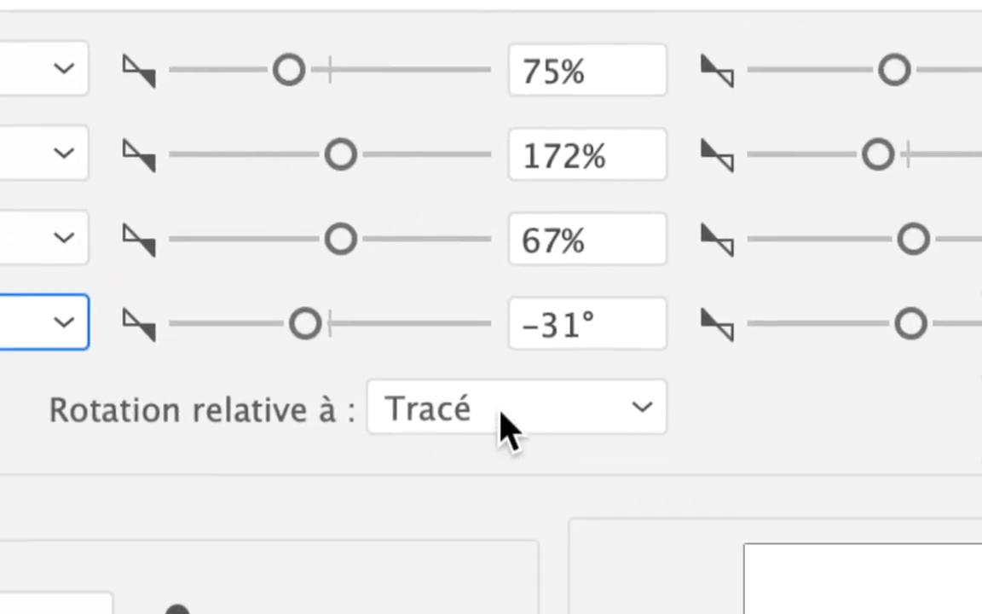
{"action": "left_click", "coordinate": [503, 419]}
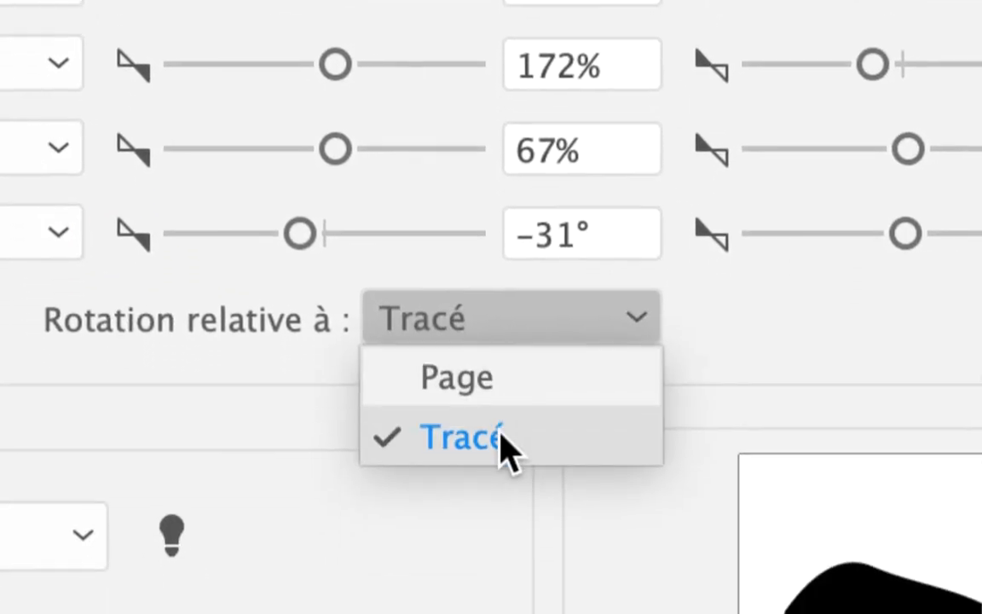
{"action": "left_click", "coordinate": [504, 516]}
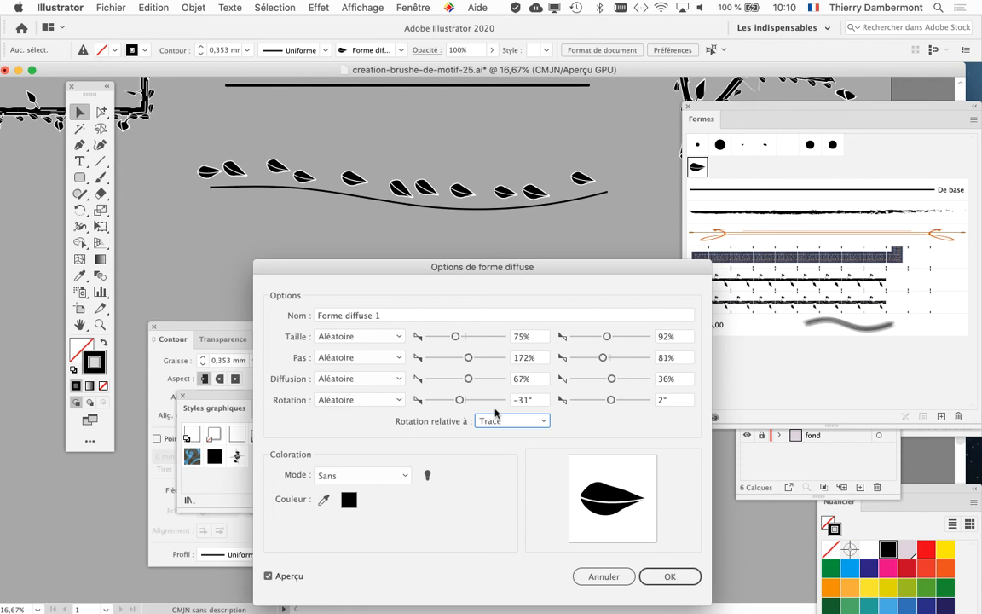
{"action": "left_click_drag", "start_coordinate": [459, 401], "coordinate": [476, 401]}
{"action": "left_click_drag", "start_coordinate": [610, 399], "coordinate": [614, 403]}
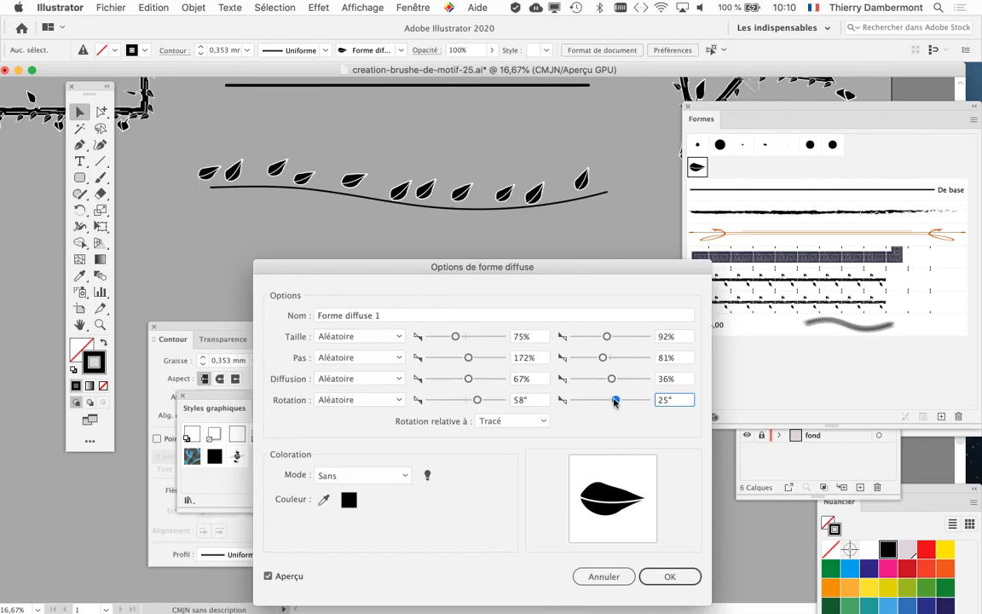